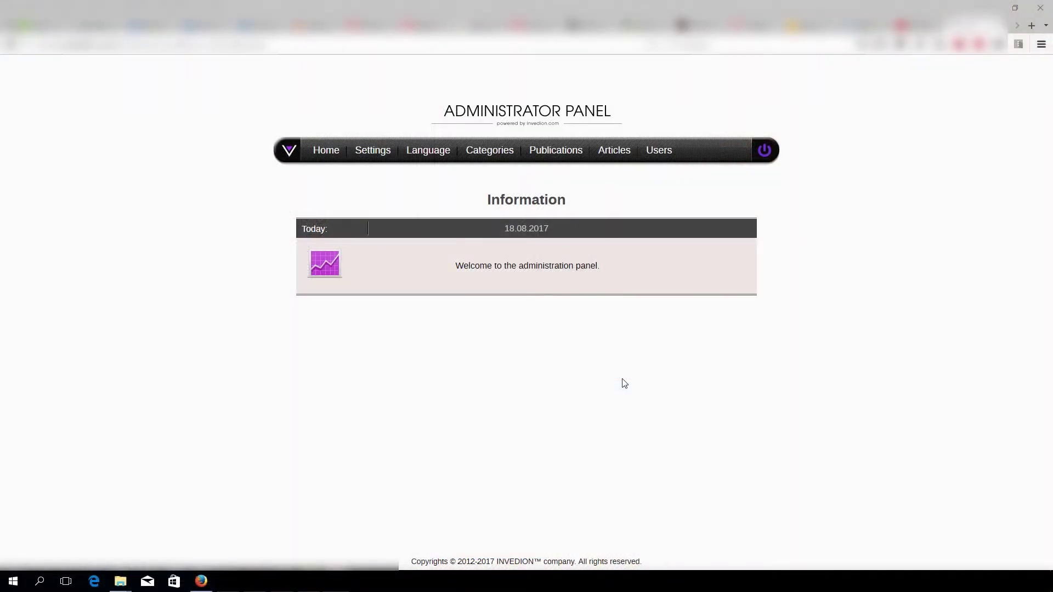
- View the password settings briefly, then show the list of eight app languages
left_click(386, 153)
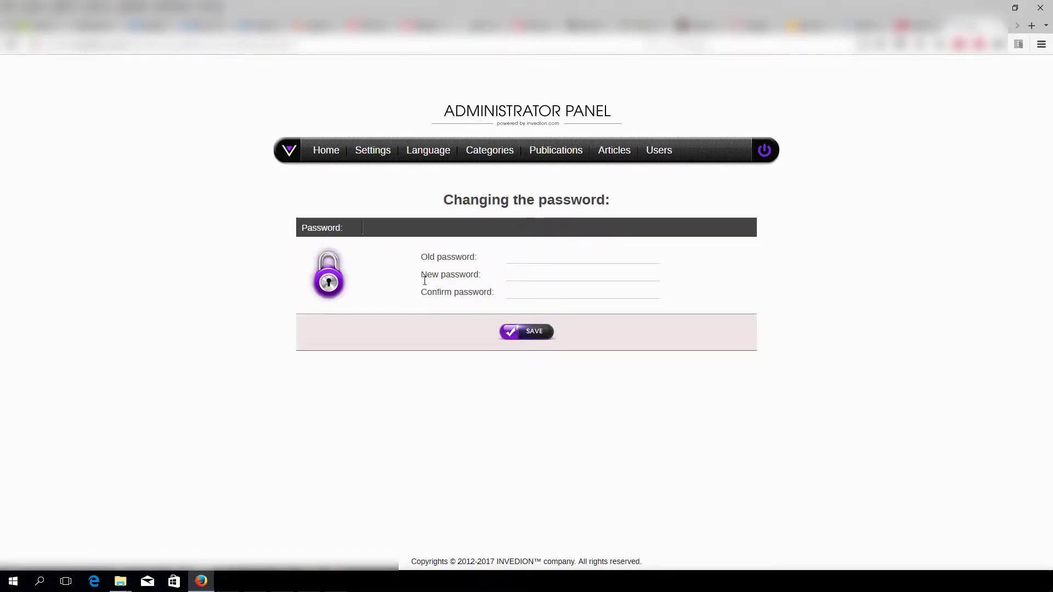
left_click(420, 152)
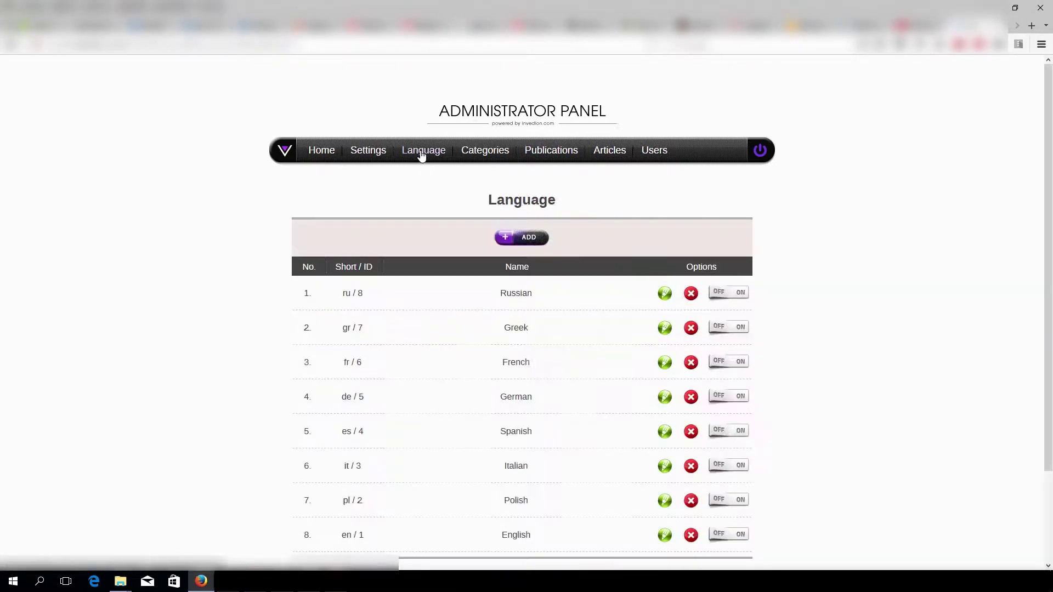
left_click(528, 239)
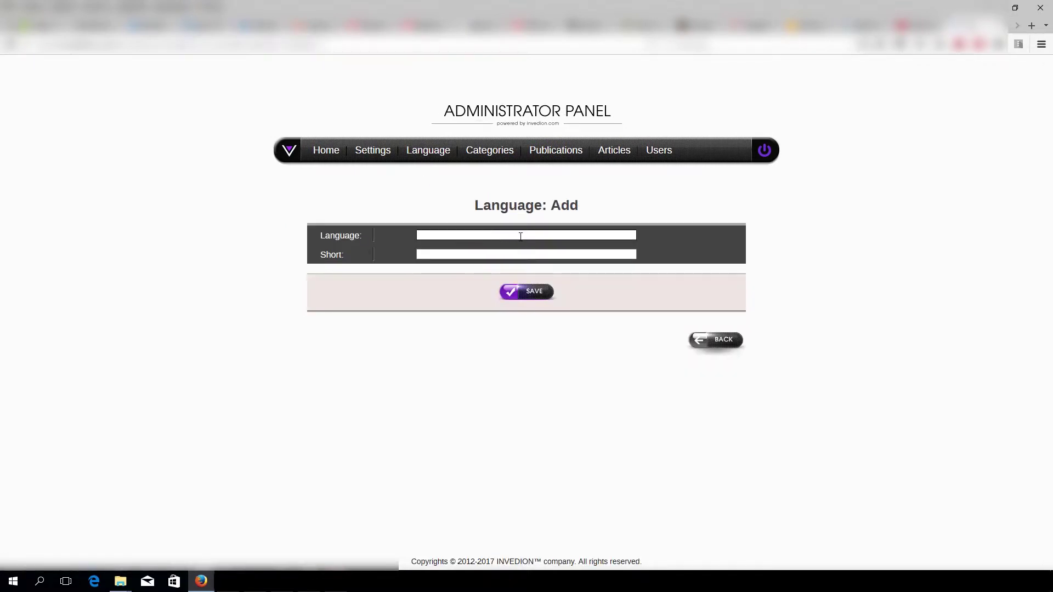
left_click(715, 341)
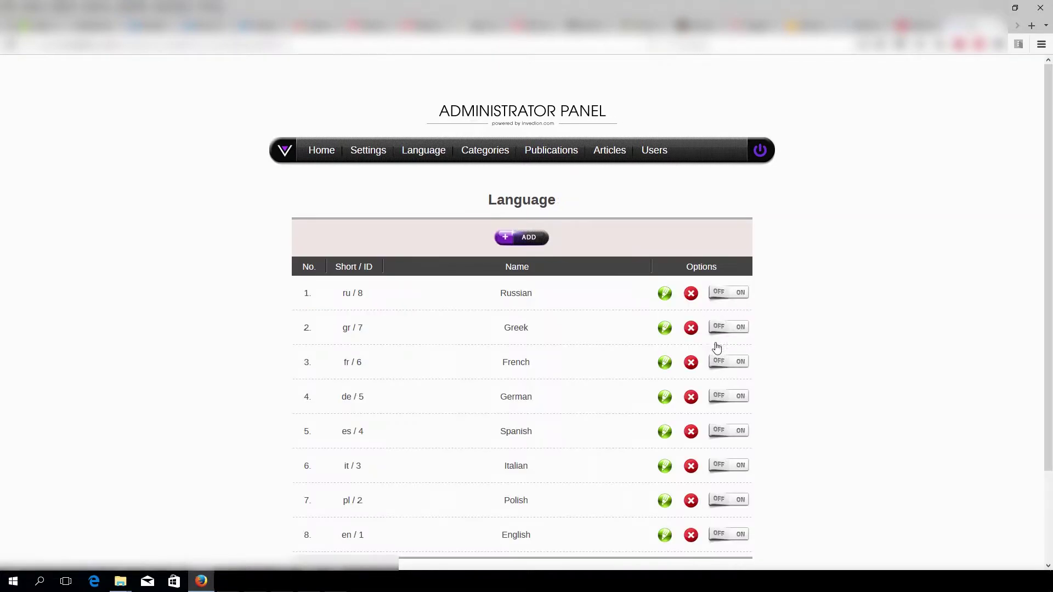
scroll(494, 305, "down", 3)
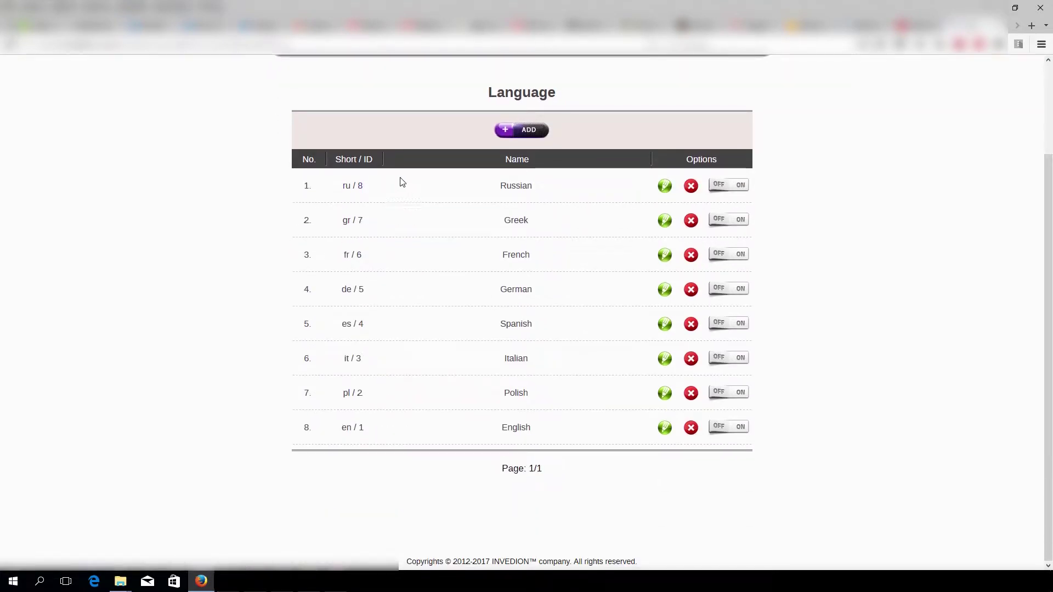
left_click(352, 185)
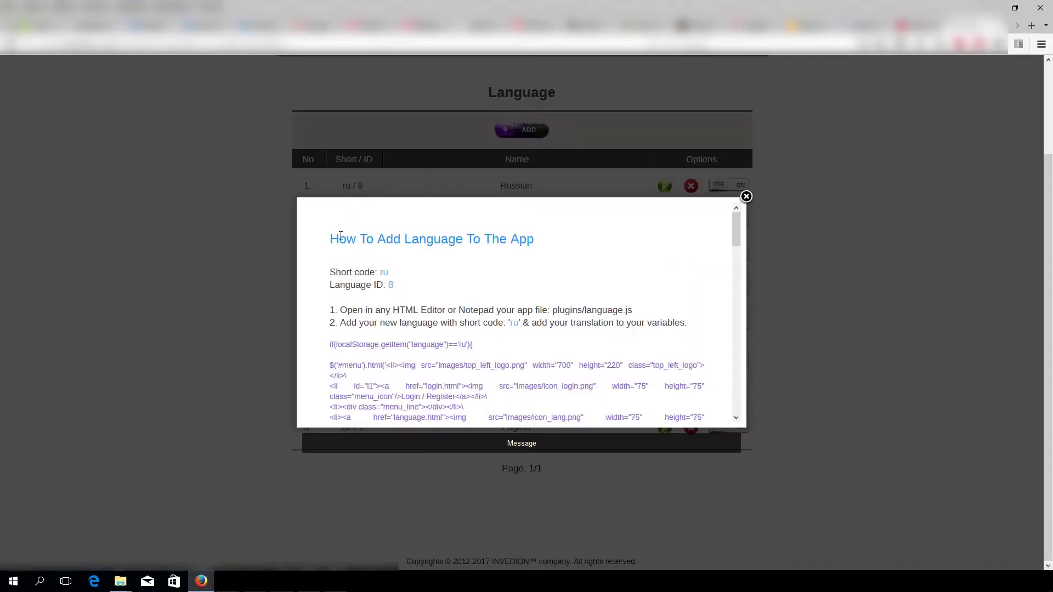
mouse_move(735, 224)
left_mouse_down()
mouse_move(730, 297)
mouse_move(736, 216)
left_mouse_up()
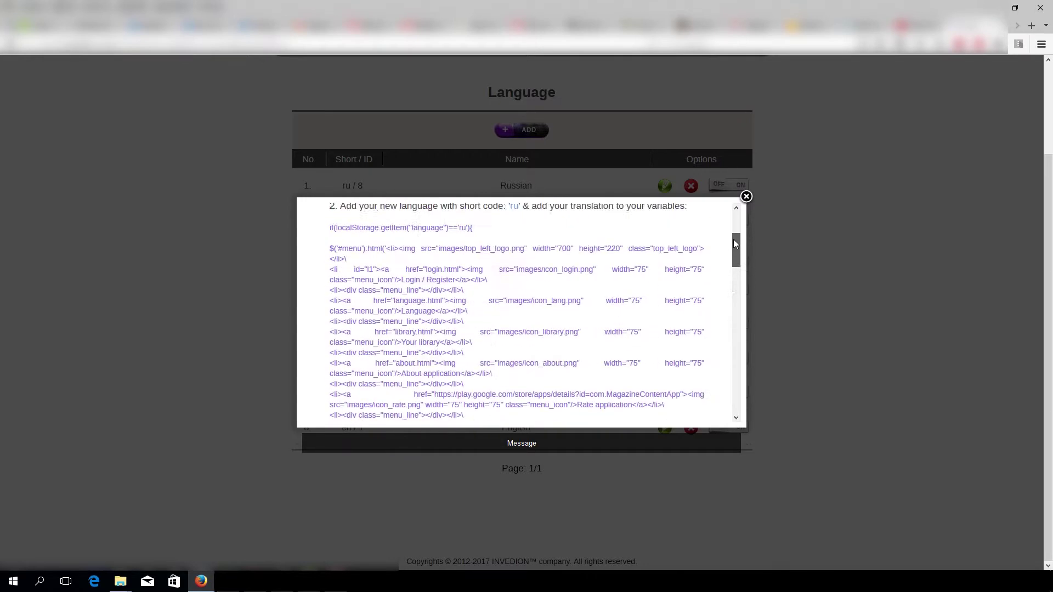
left_click(747, 197)
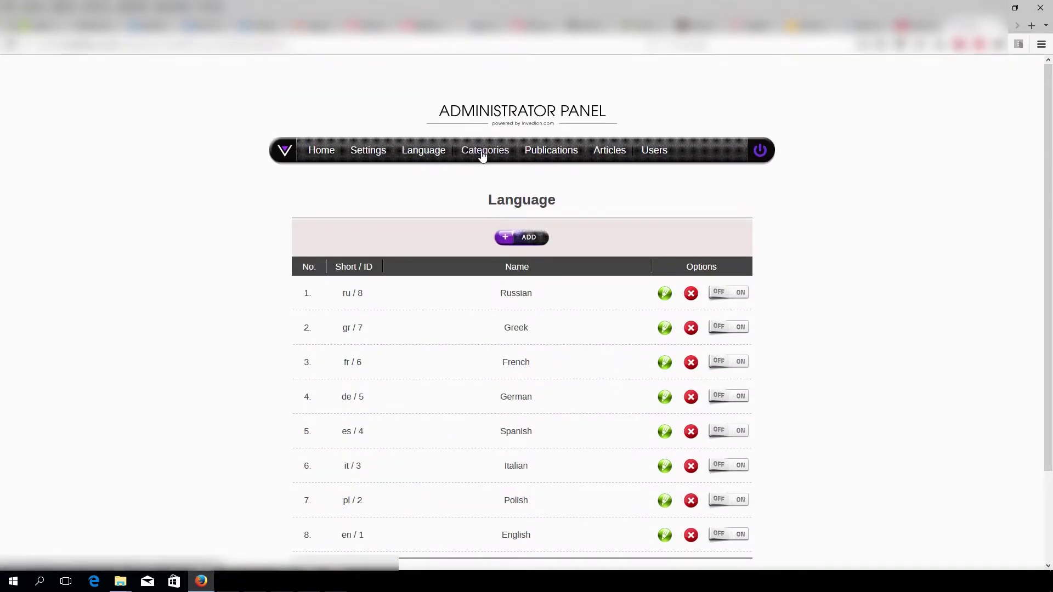
- Show the ten categories shared by all languages, Lifestyle through Science
left_click(482, 155)
scroll(421, 265, "down", 1)
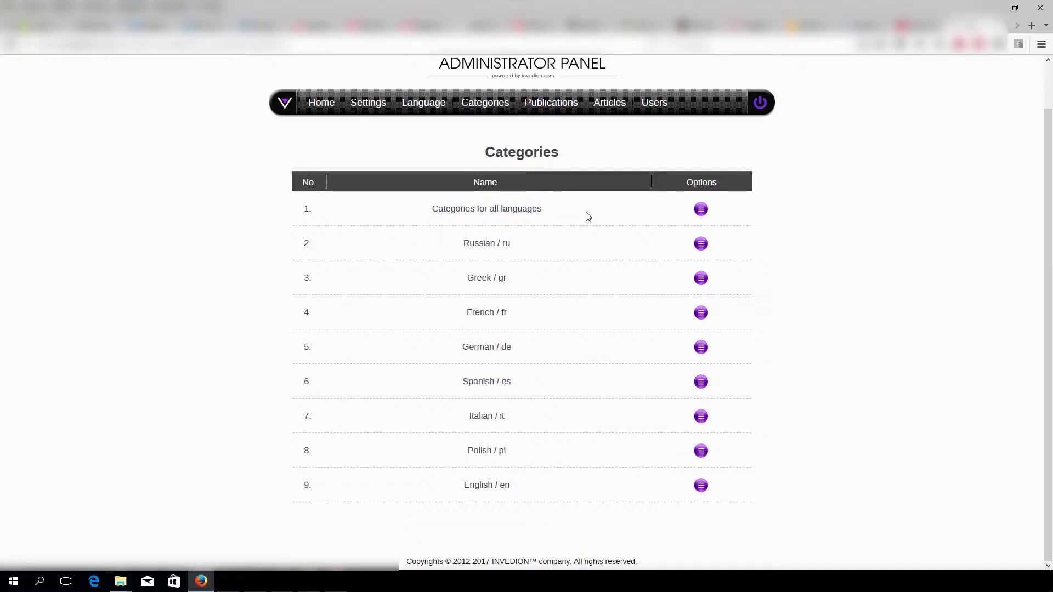
left_click(482, 211)
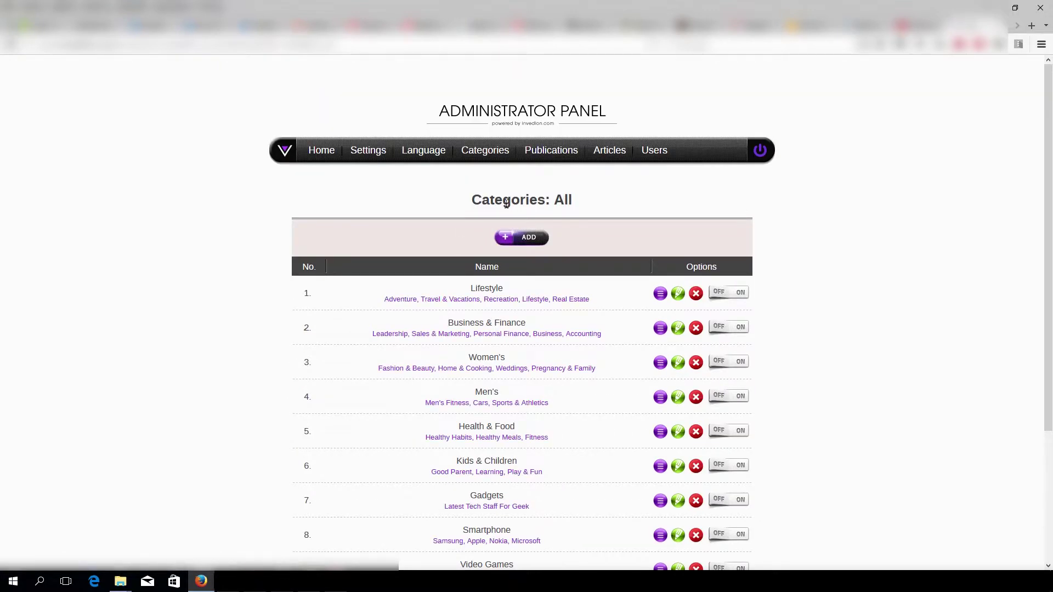
left_click_drag(465, 205, 584, 201)
scroll(548, 201, "down", 3)
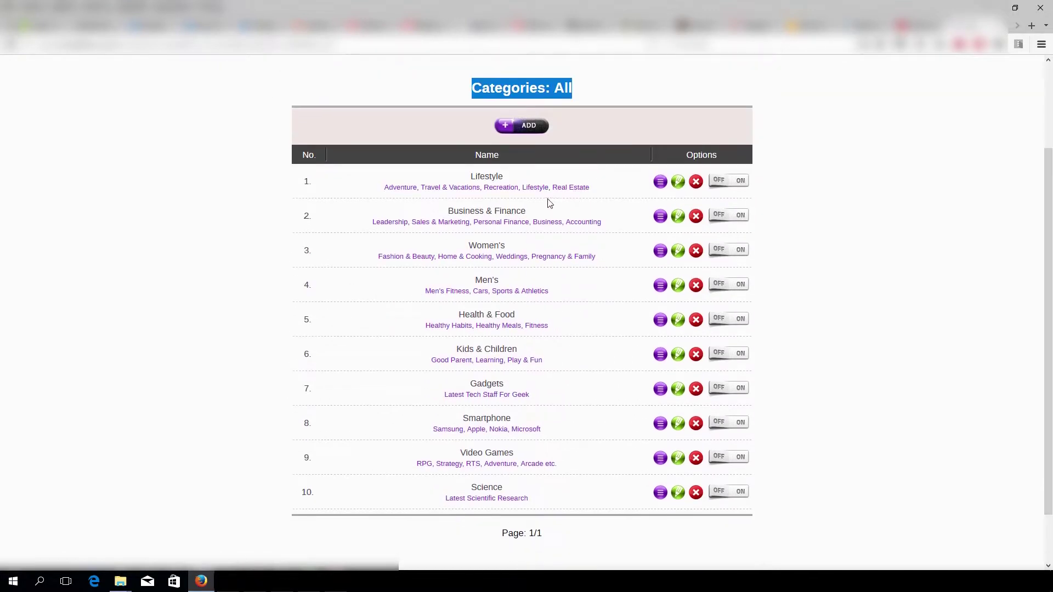
left_click(251, 224)
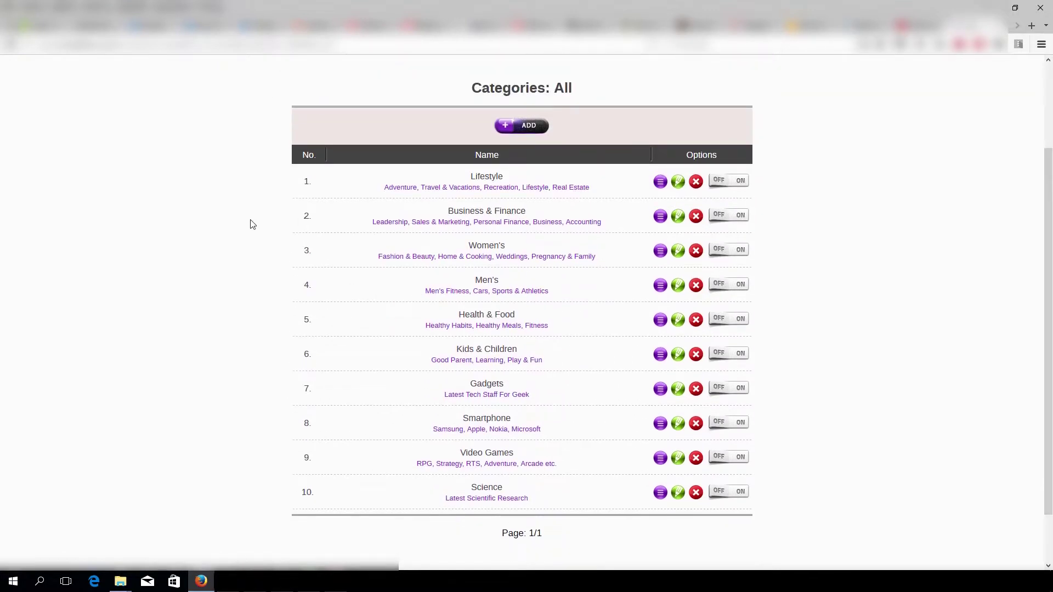
- Inspect the add-category form (position 11, language All) and return without saving
left_click(530, 135)
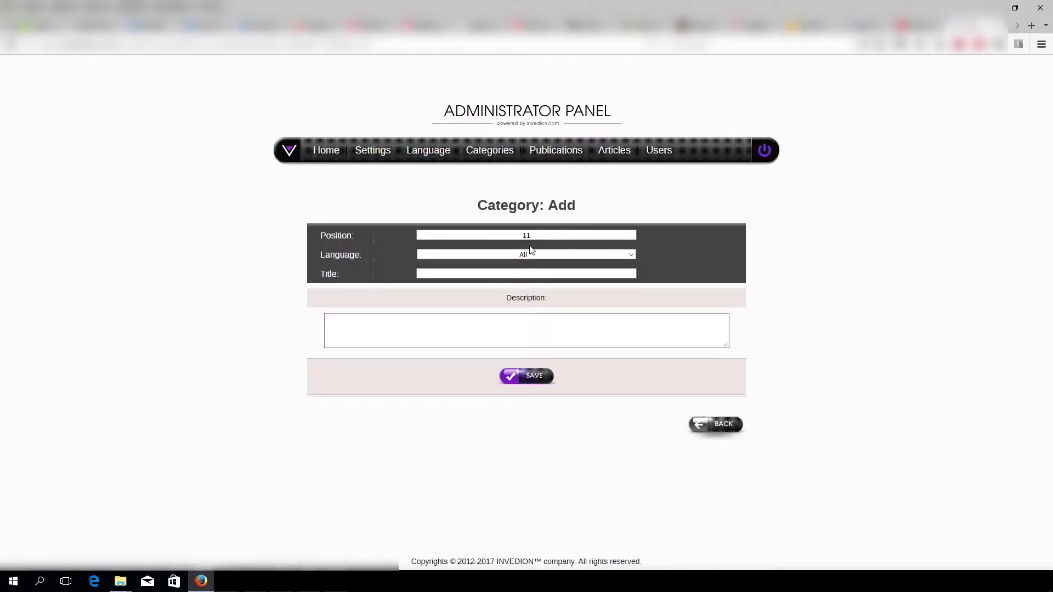
double_click(538, 236)
left_click(531, 256)
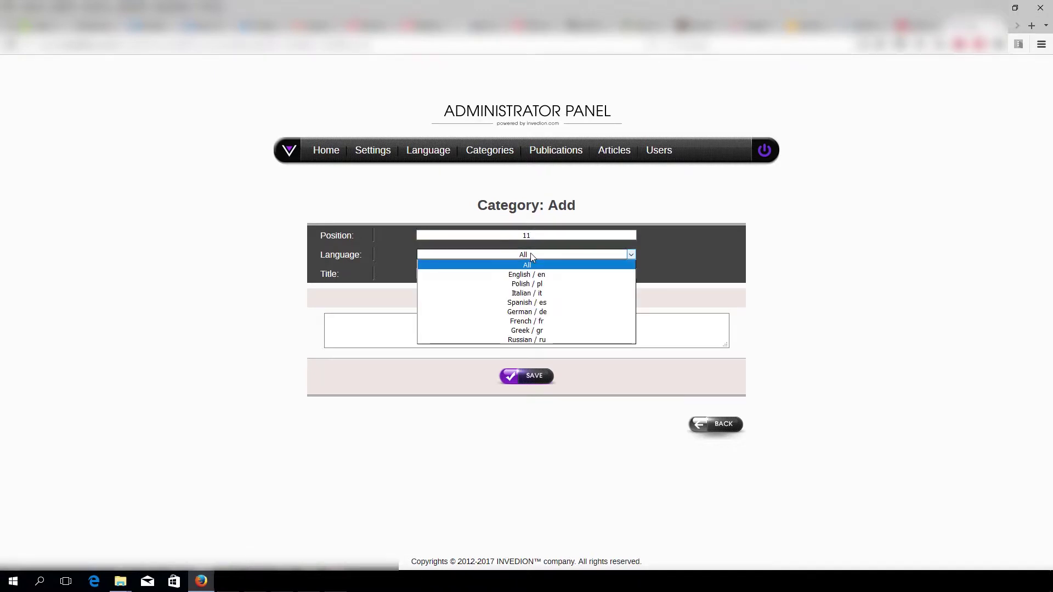
left_click(713, 253)
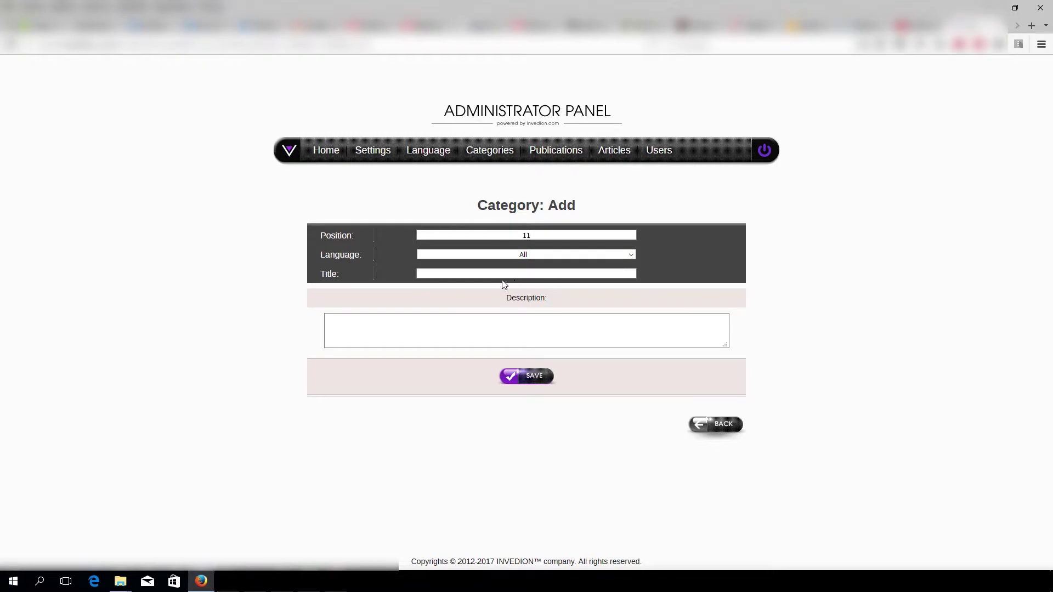
left_click(715, 426)
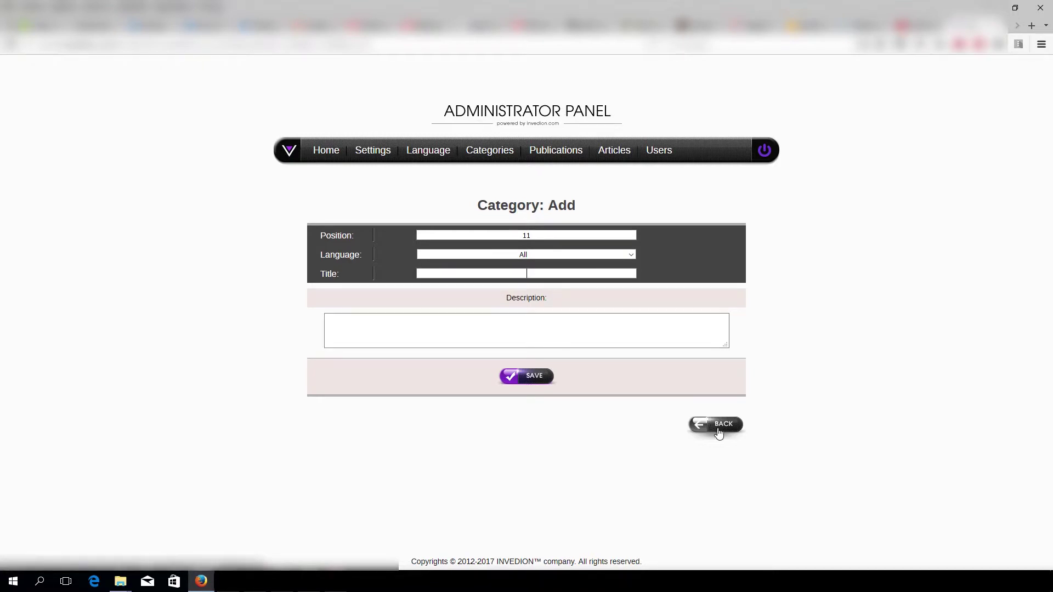
scroll(616, 297, "down", 3)
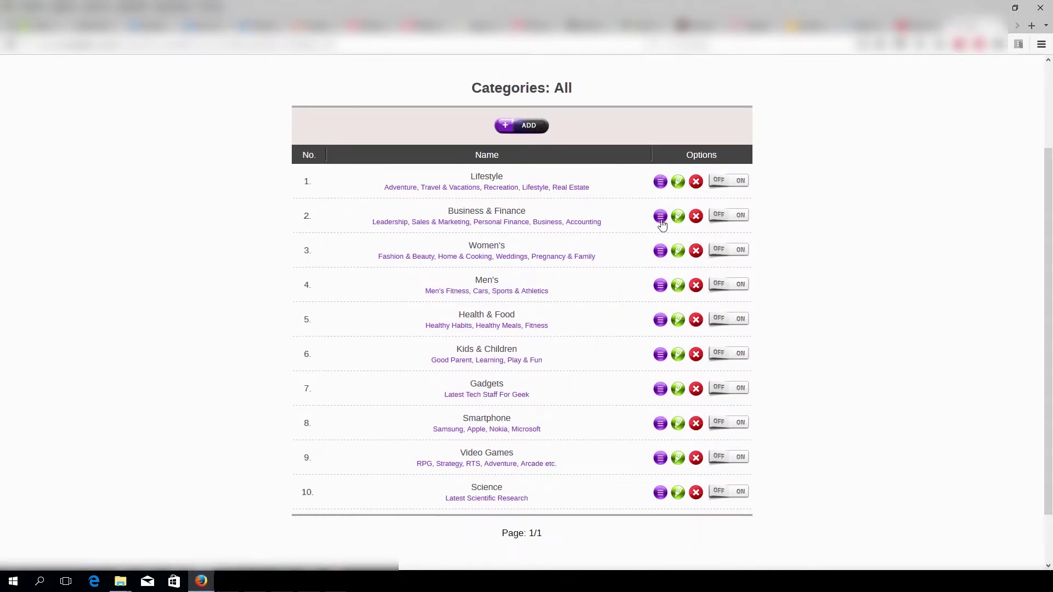
left_click(678, 182)
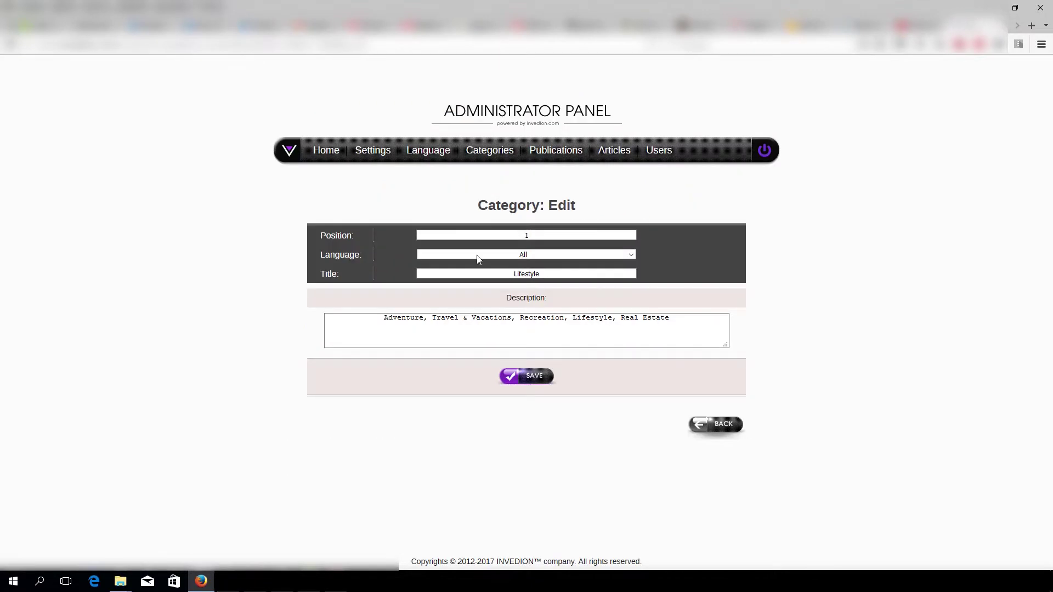
left_click(715, 428)
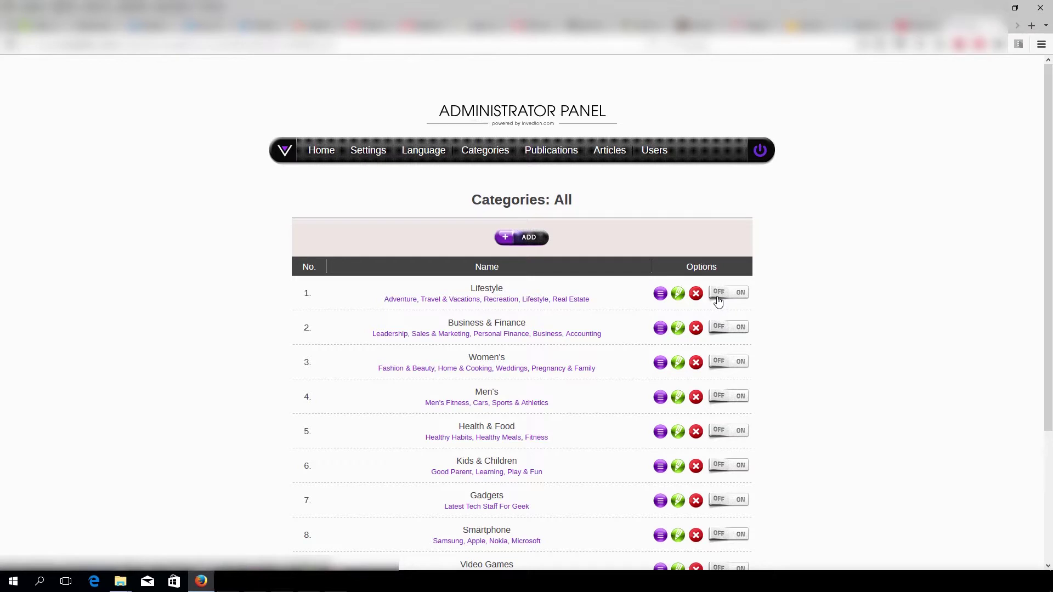
scroll(511, 306, "down", 1)
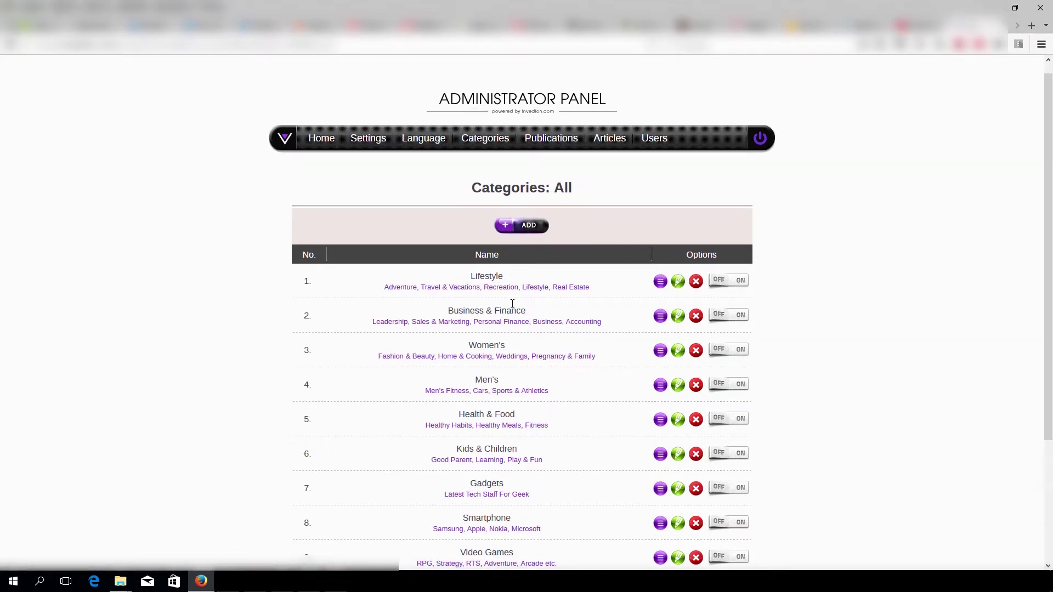
scroll(512, 305, "down", 1)
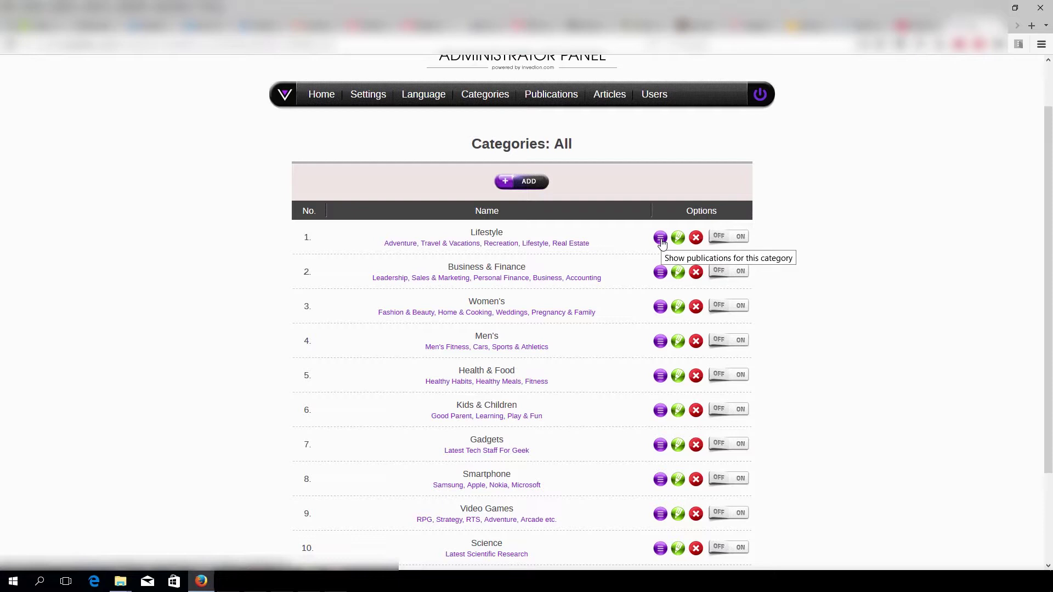
- Show the Lifestyle publications, enlarge Vacation Magazine No.6's cover, and view the add-publication form unsaved
left_click(660, 239)
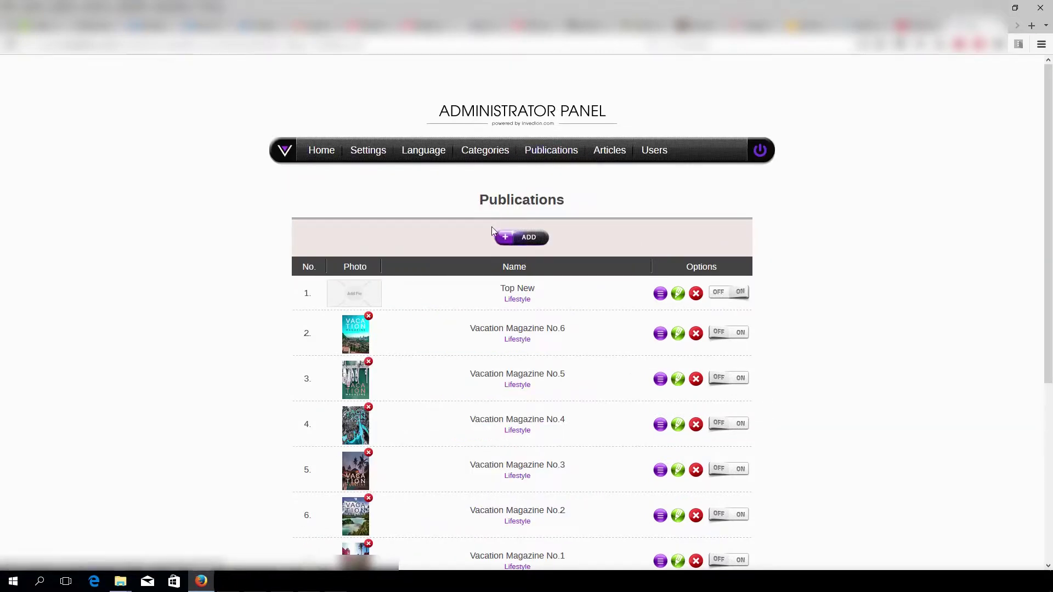
scroll(418, 259, "down", 2)
scroll(418, 258, "down", 3)
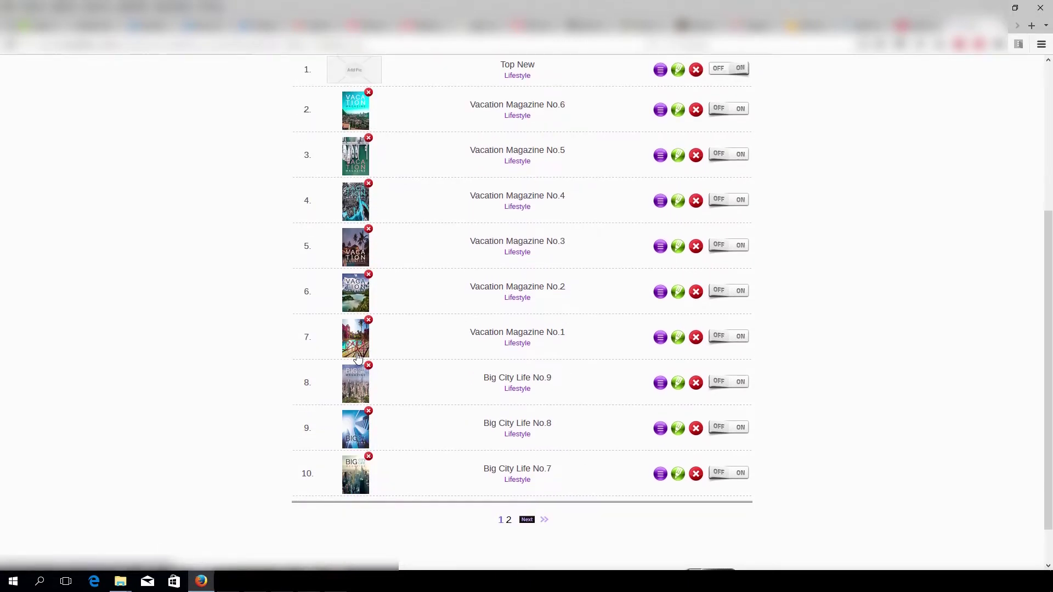
scroll(355, 333, "up", 4)
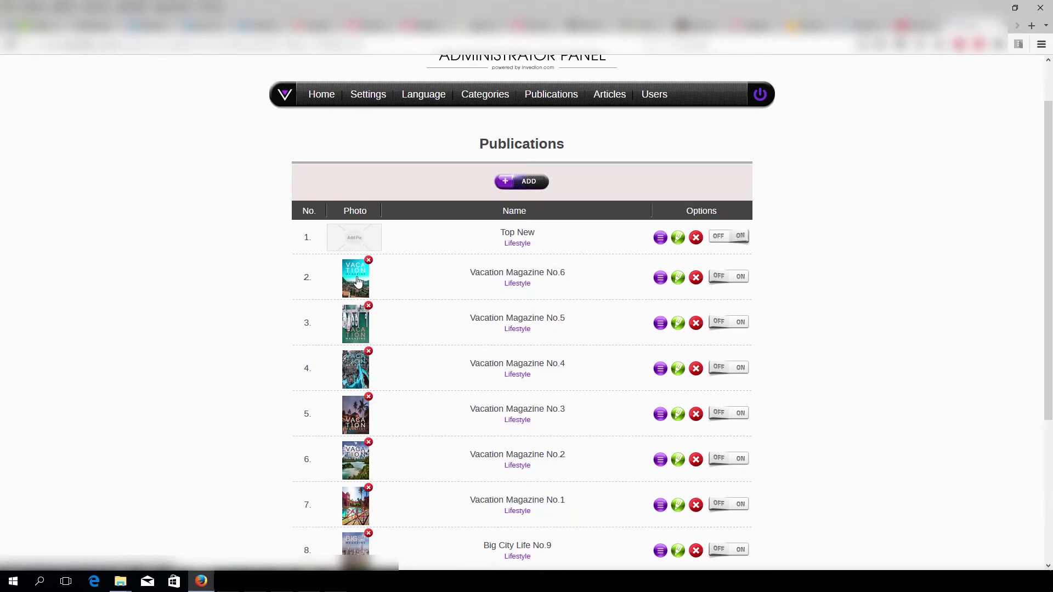
scroll(352, 271, "down", 5)
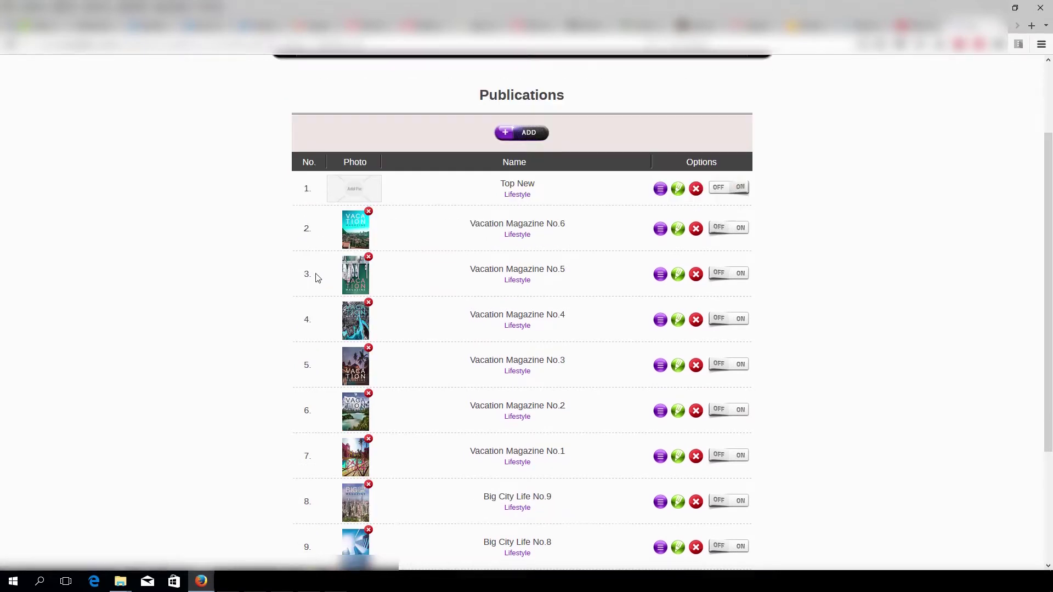
scroll(337, 296, "up", 4)
left_click(362, 239)
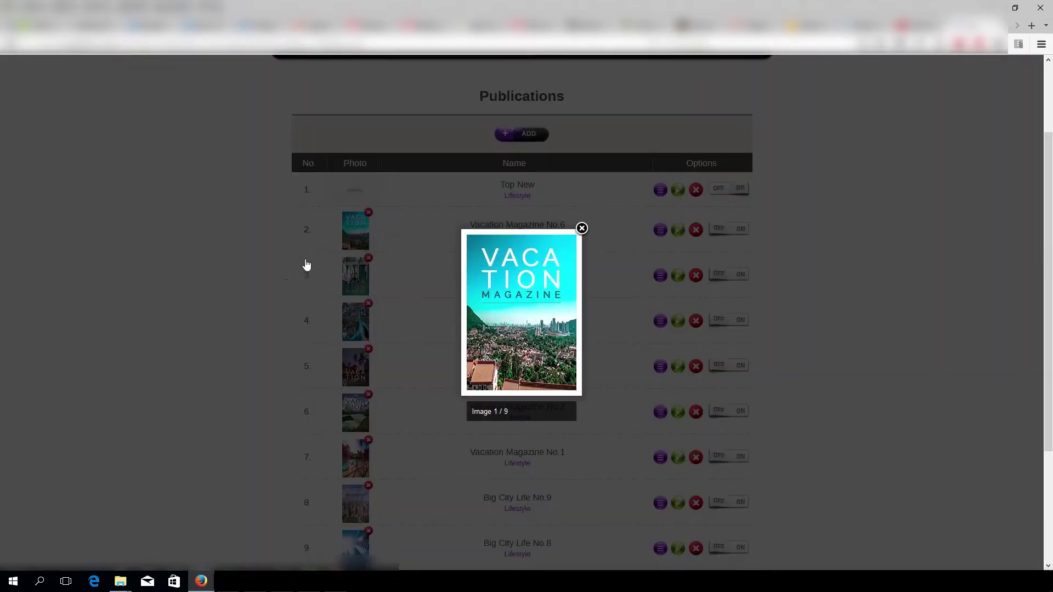
left_click(275, 275)
left_click(523, 134)
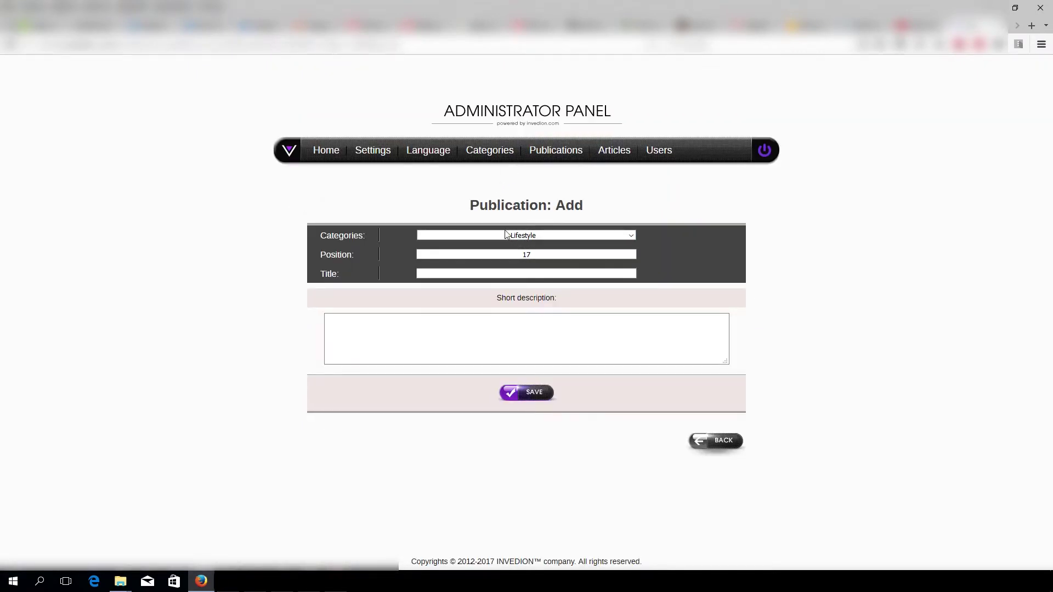
left_click(719, 442)
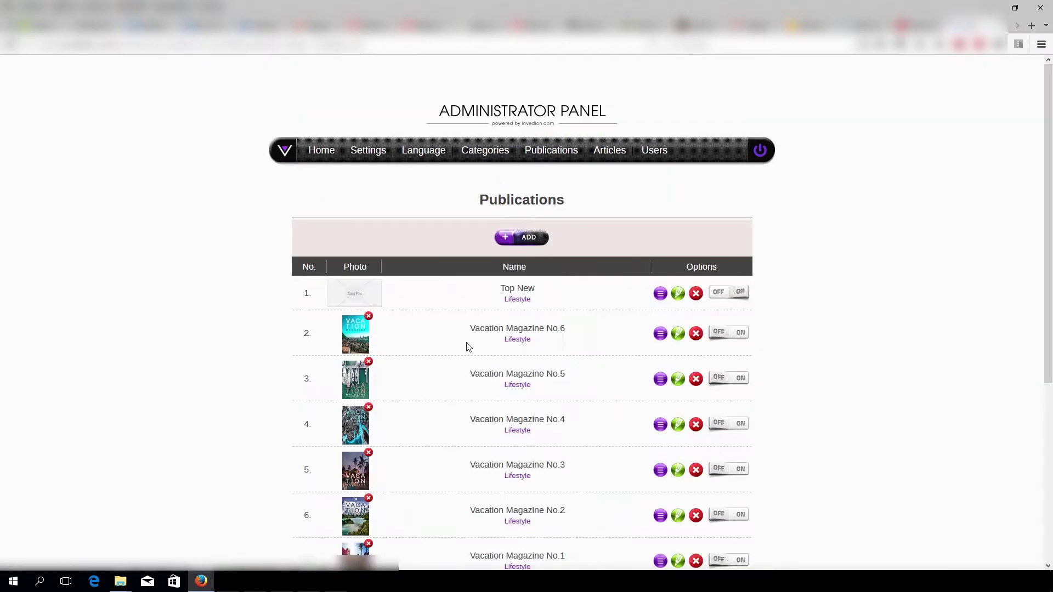
- Dismiss the photo upload dialog, go to publications page 2, and open Big City Life No.1's articles
left_click(355, 296)
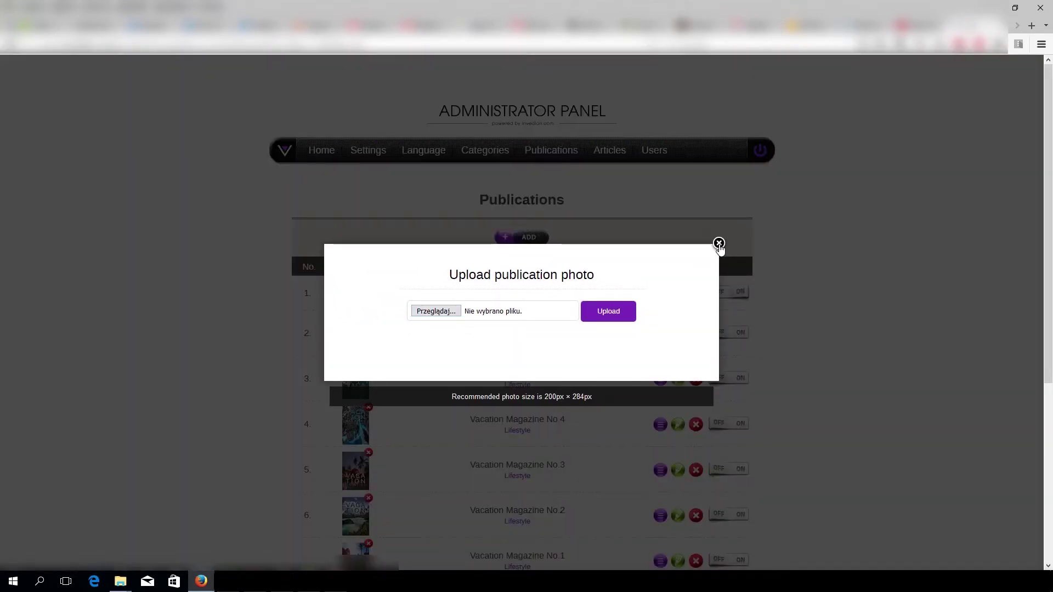
left_click(718, 244)
scroll(418, 214, "down", 5)
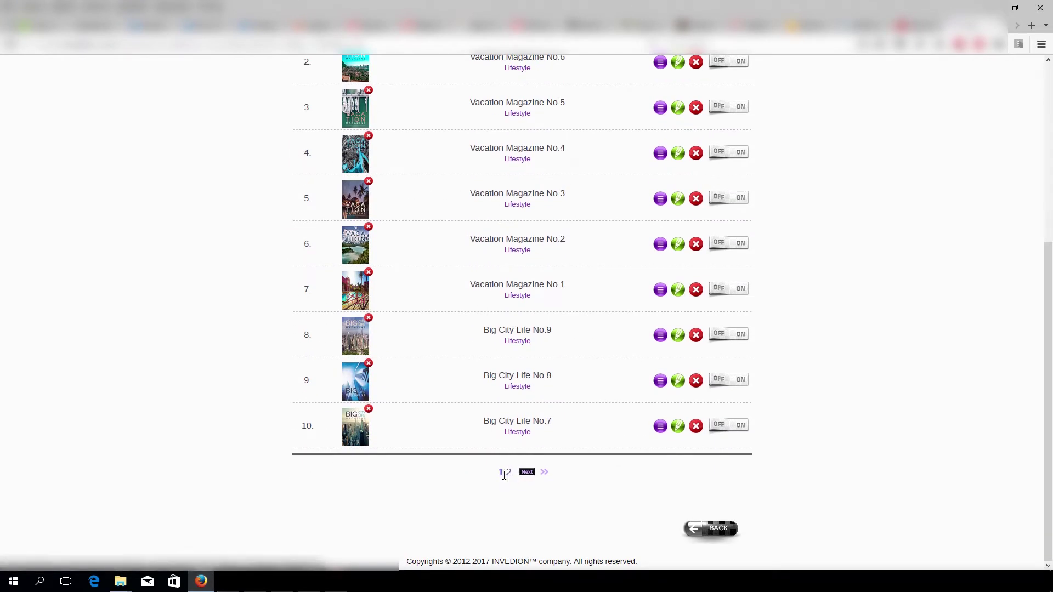
left_click(508, 473)
scroll(508, 478, "down", 2)
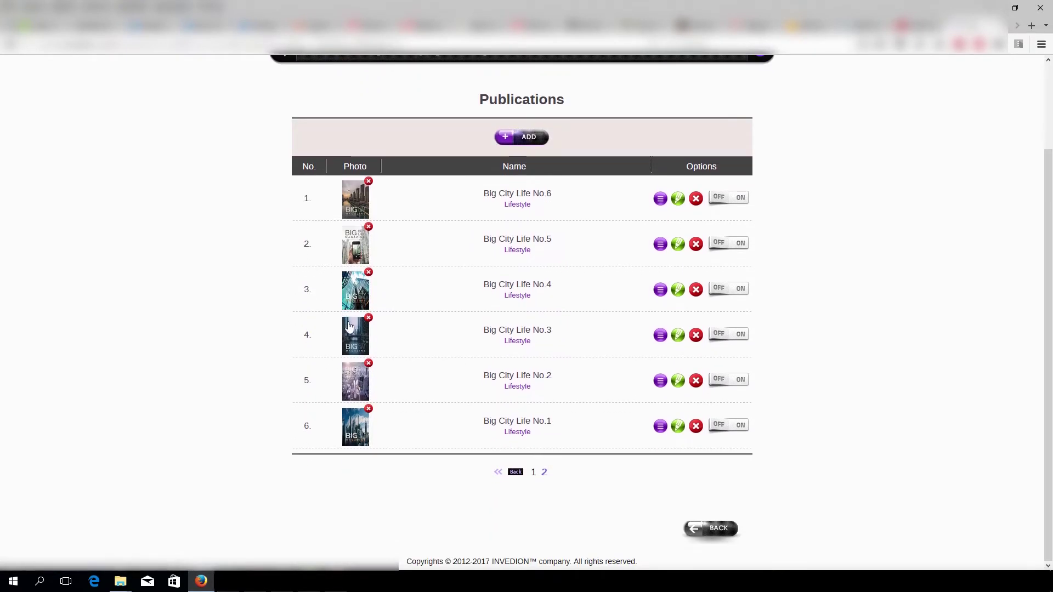
left_click(519, 422)
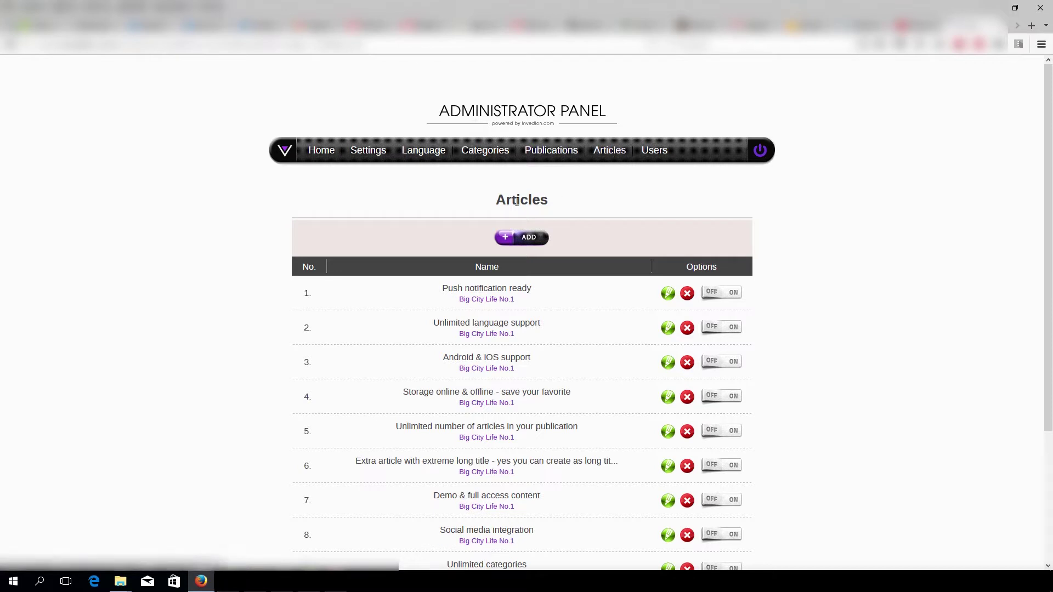
scroll(493, 255, "down", 4)
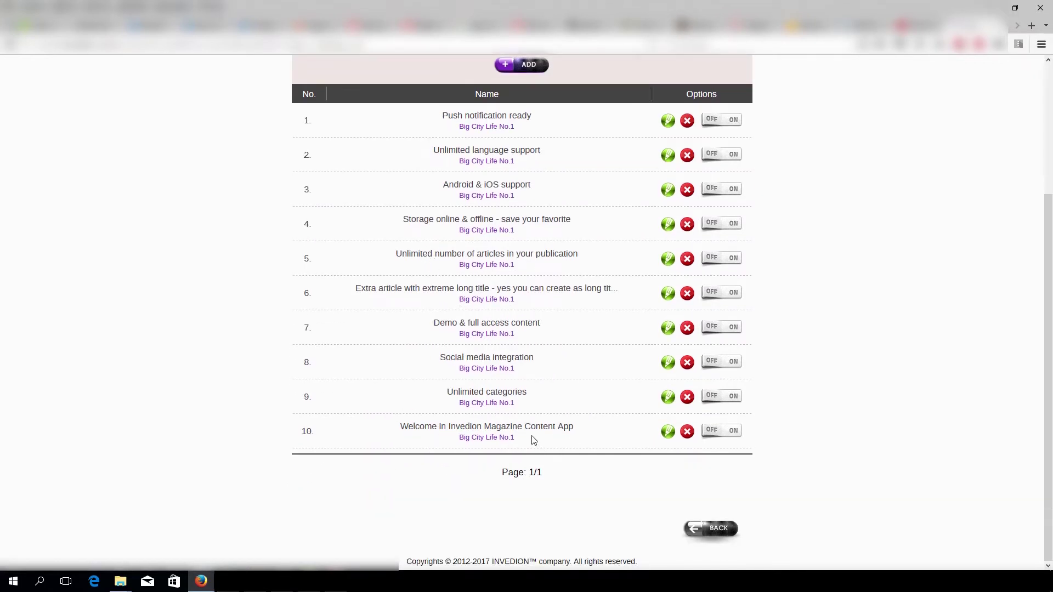
scroll(527, 432, "up", 1)
scroll(517, 423, "up", 2)
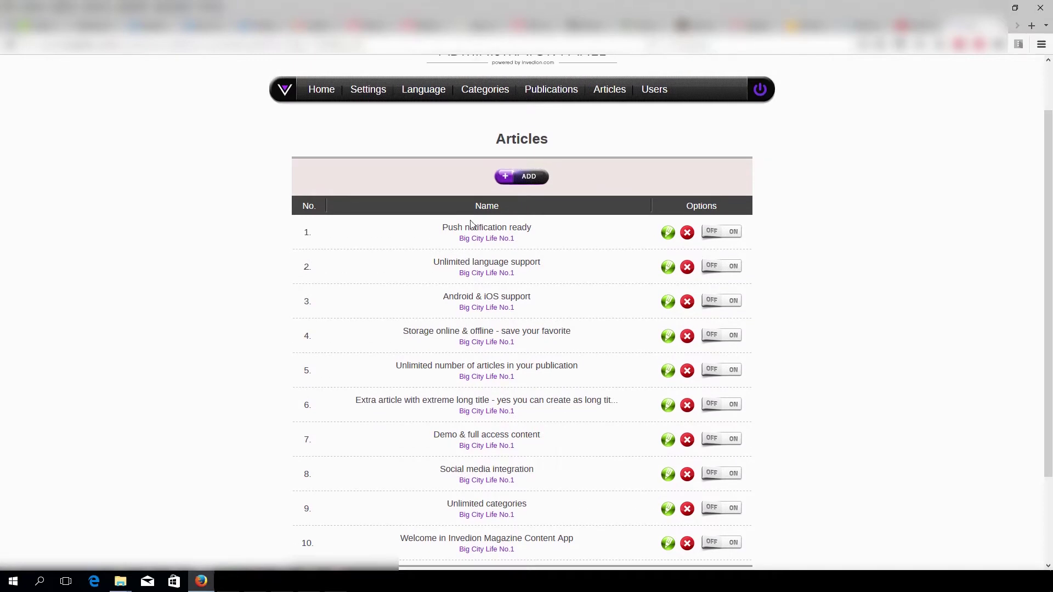
- View the new-article form for Big City Life No.1 and leave it without saving
left_click(528, 178)
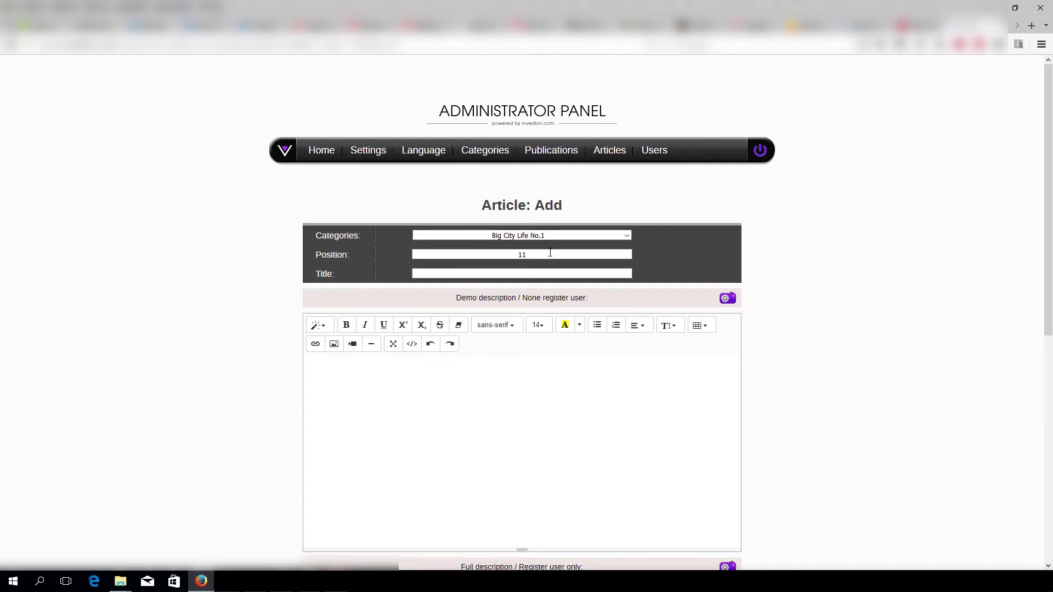
scroll(414, 223, "down", 3)
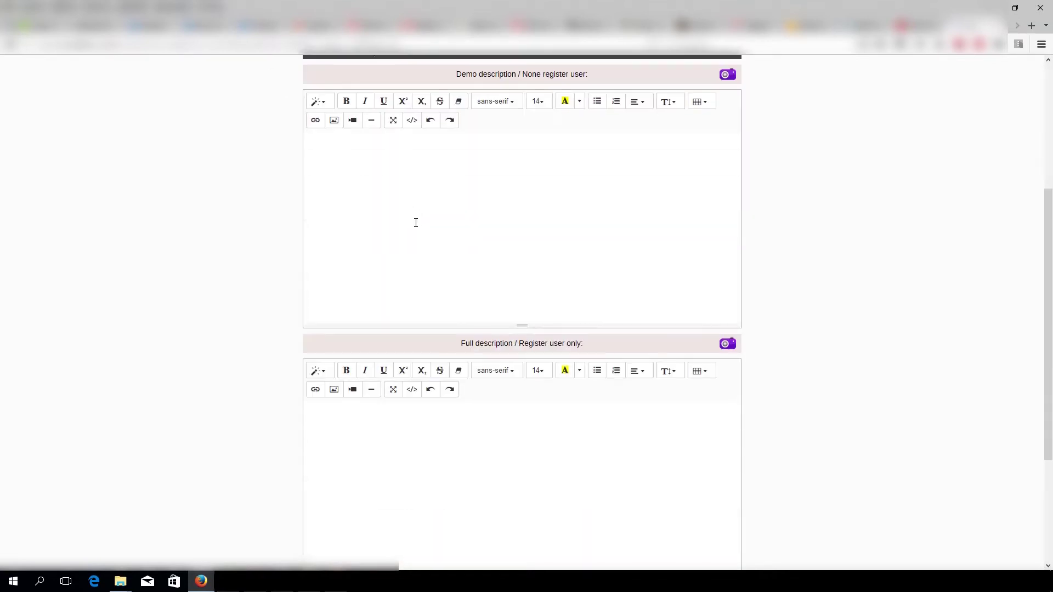
scroll(419, 231, "up", 2)
scroll(414, 235, "down", 4)
scroll(440, 285, "up", 5)
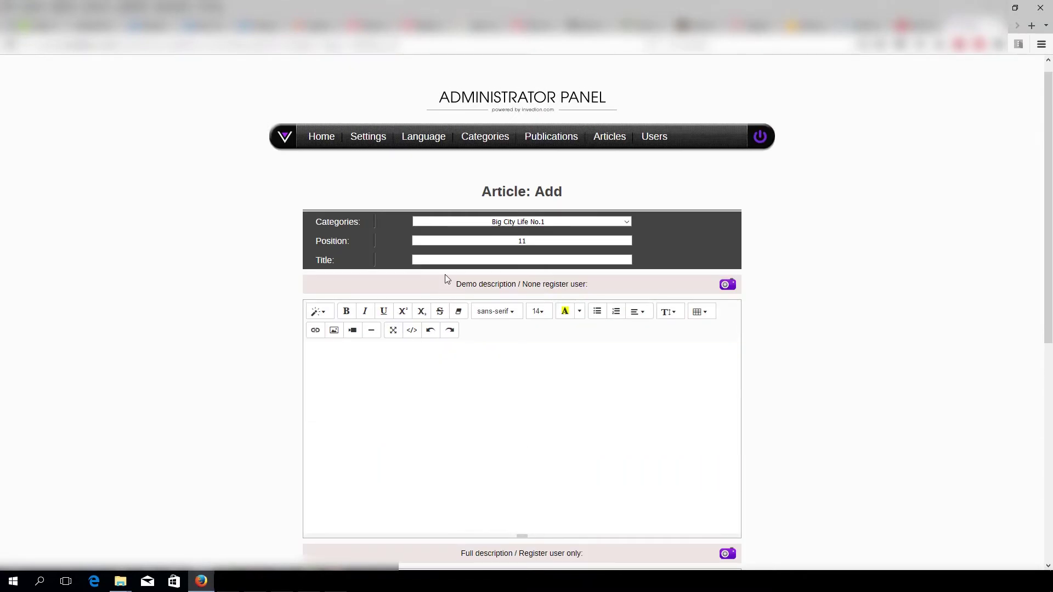
scroll(437, 216, "down", 3)
scroll(545, 231, "down", 1)
scroll(491, 228, "up", 2)
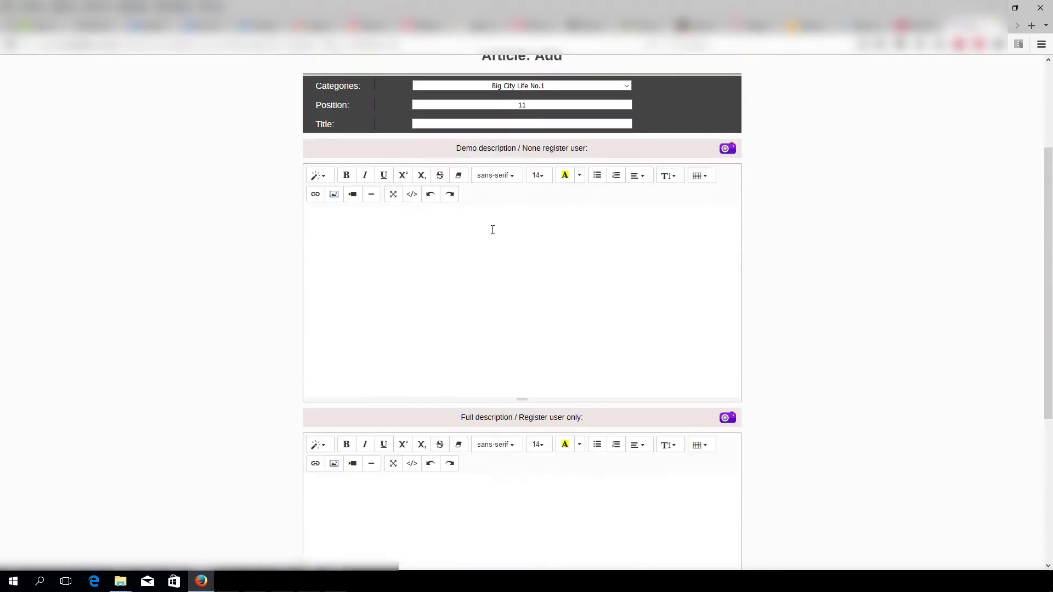
scroll(517, 262, "down", 1)
scroll(516, 263, "down", 5)
left_click(713, 502)
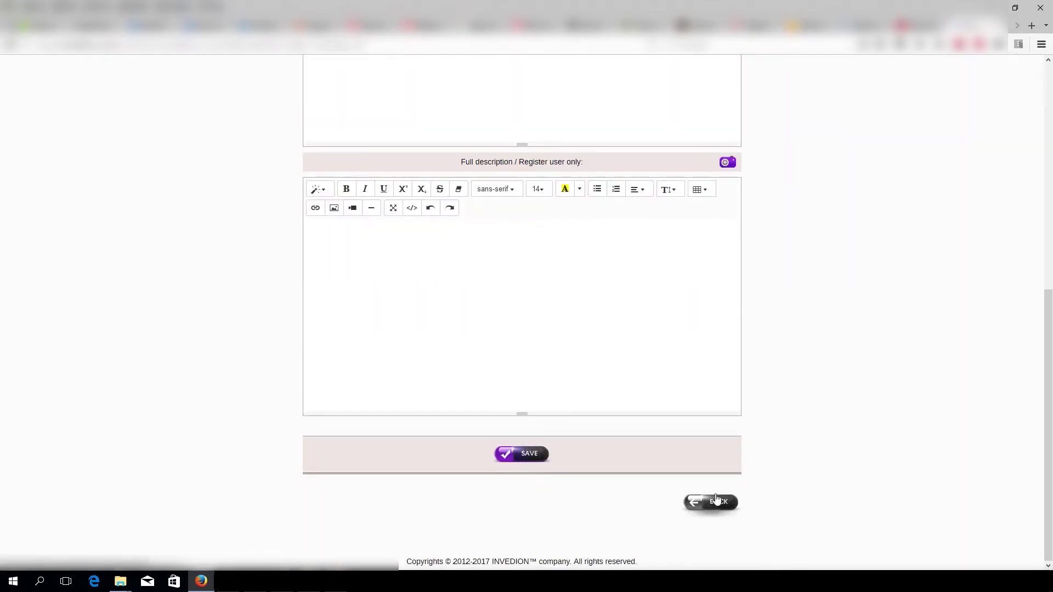
scroll(391, 266, "down", 4)
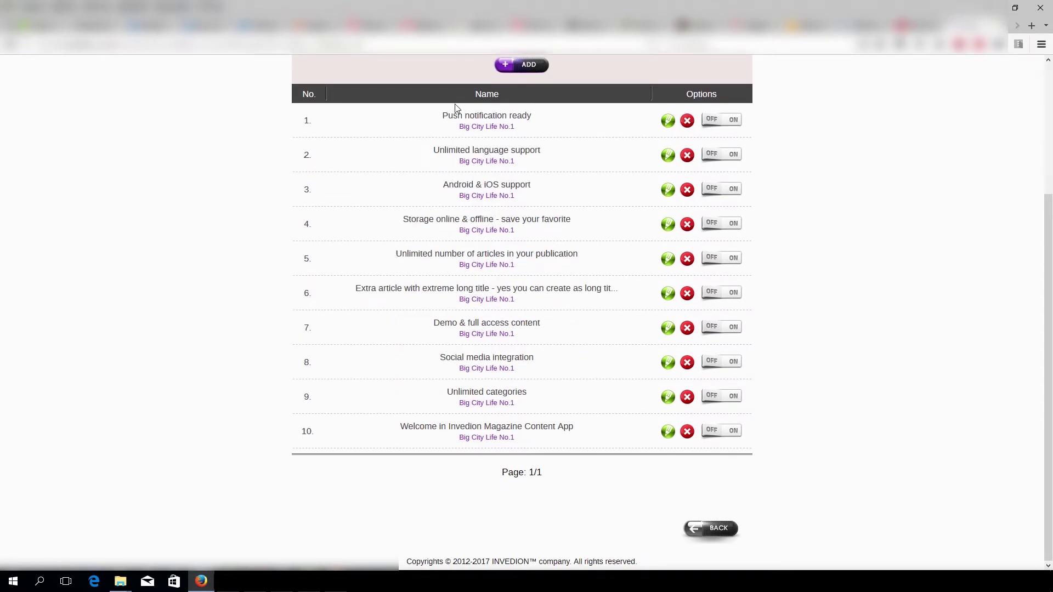
- Review the article ordering page, highlighting the first three titles, and return to the articles list
left_click(304, 99)
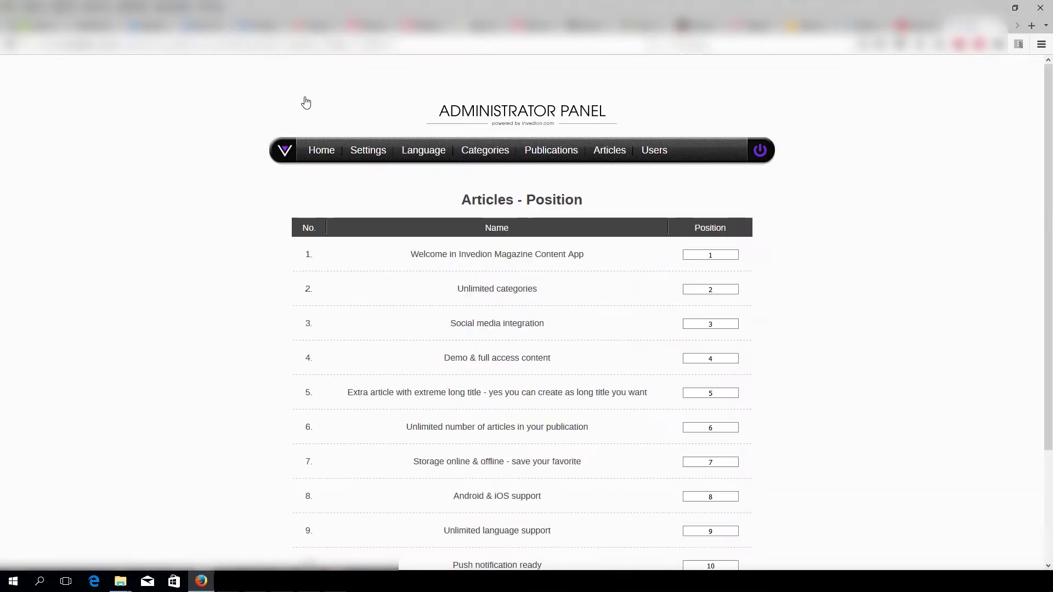
scroll(354, 121, "down", 3)
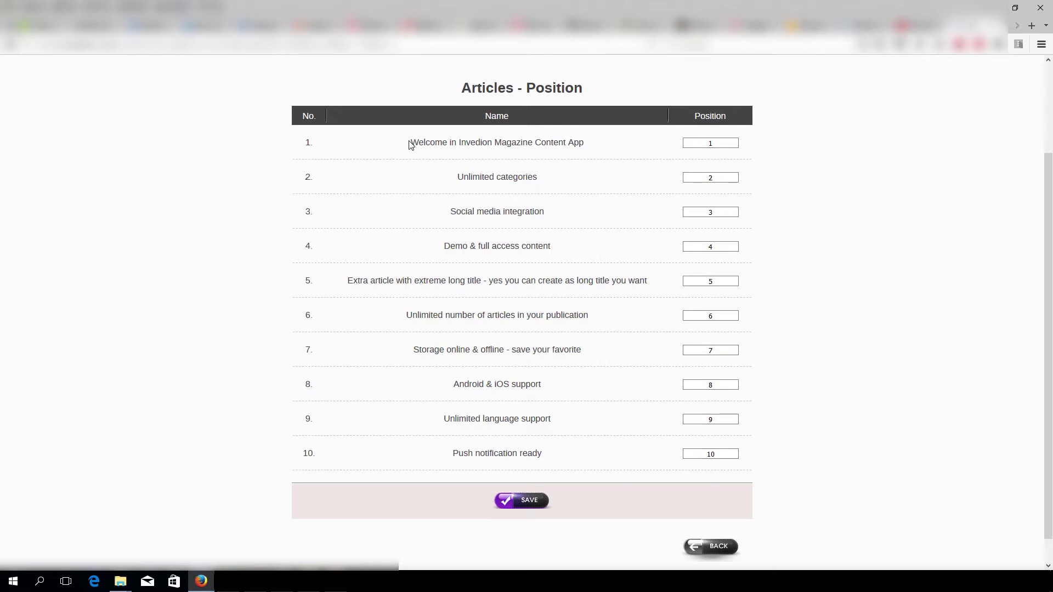
left_click_drag(409, 145, 594, 213)
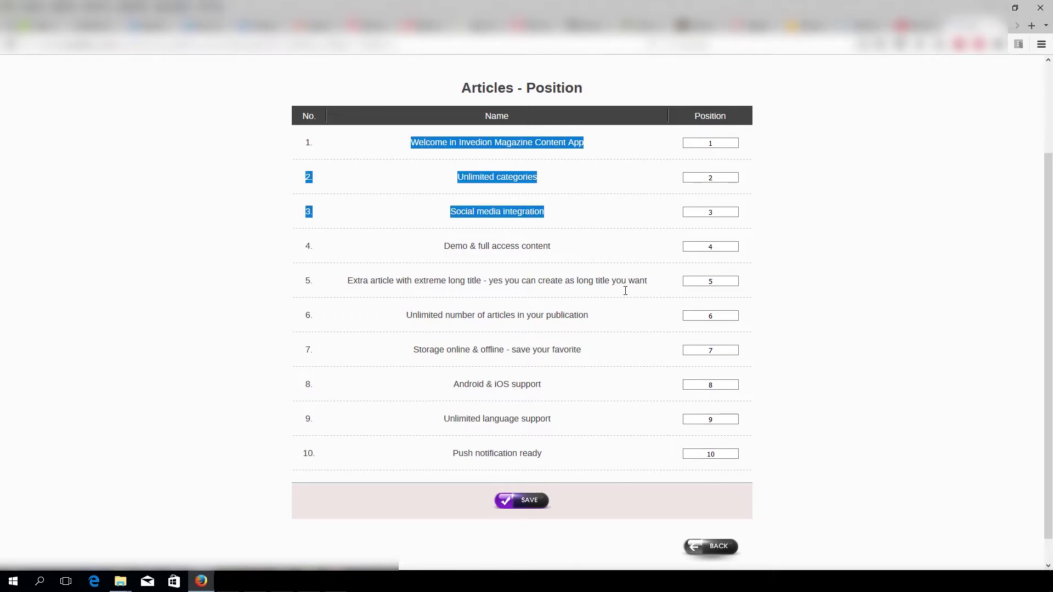
left_click(713, 547)
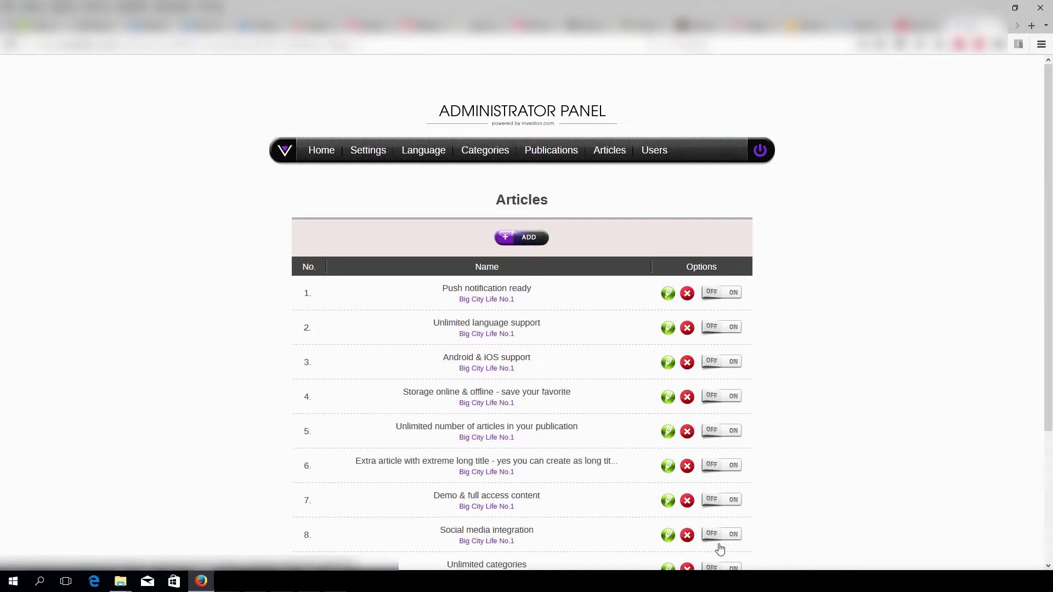
- View the position order of categories for all languages, then return to the Categories: All list
left_click(484, 156)
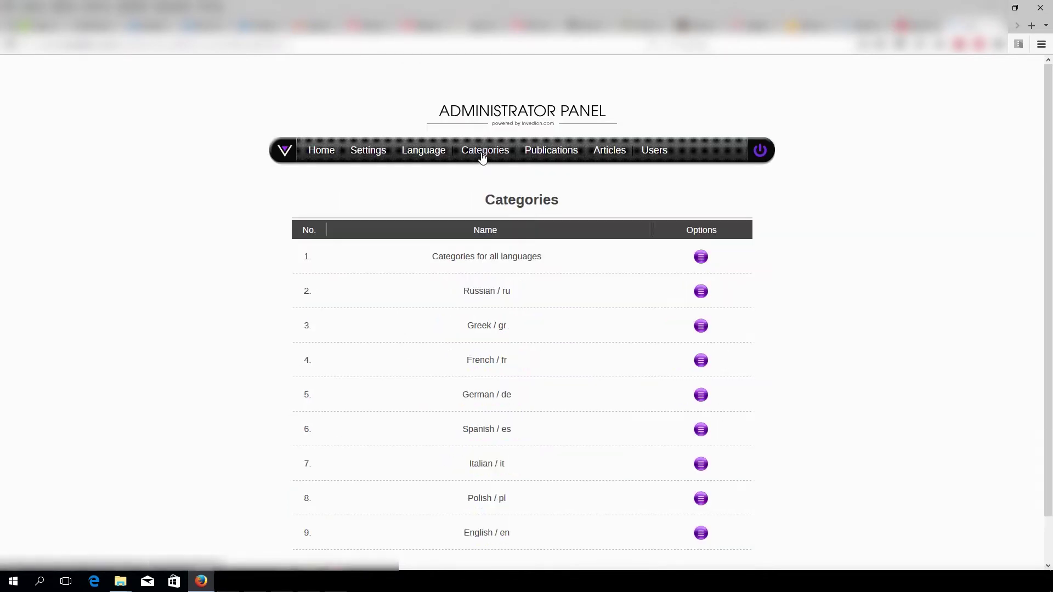
left_click(487, 256)
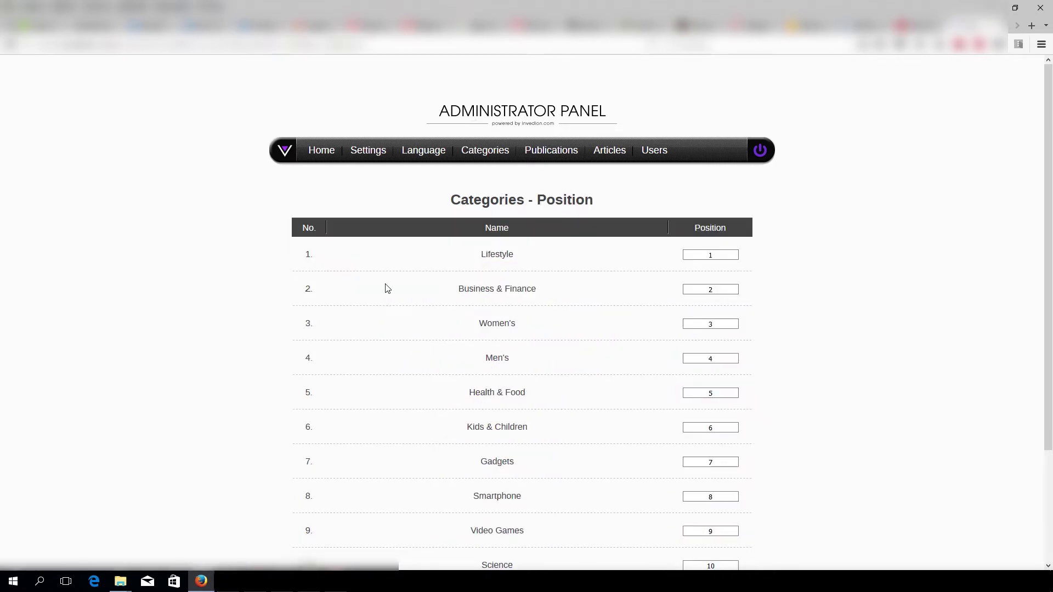
scroll(699, 424, "down", 3)
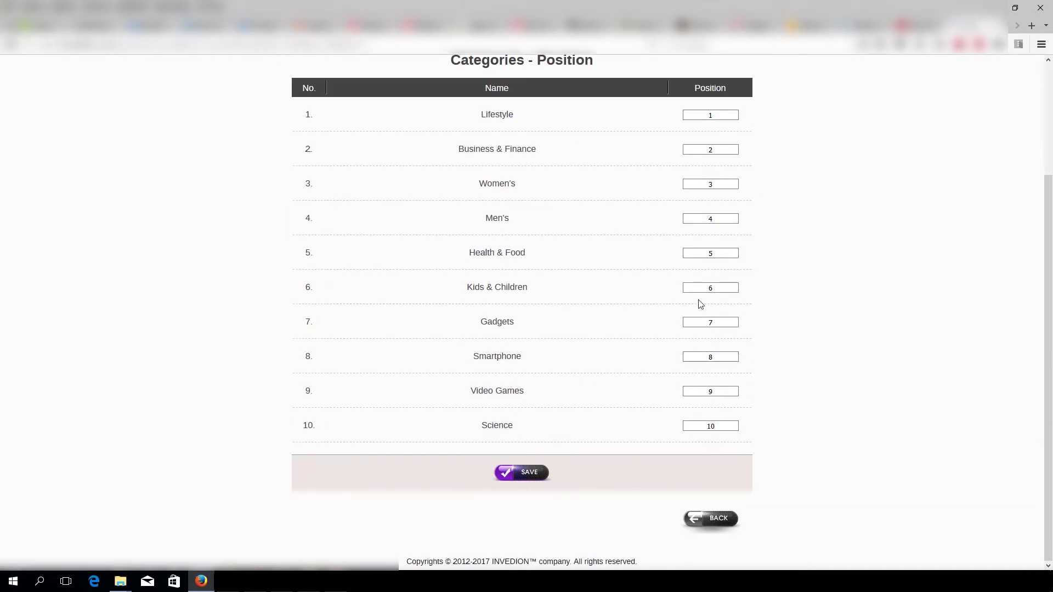
left_click(722, 519)
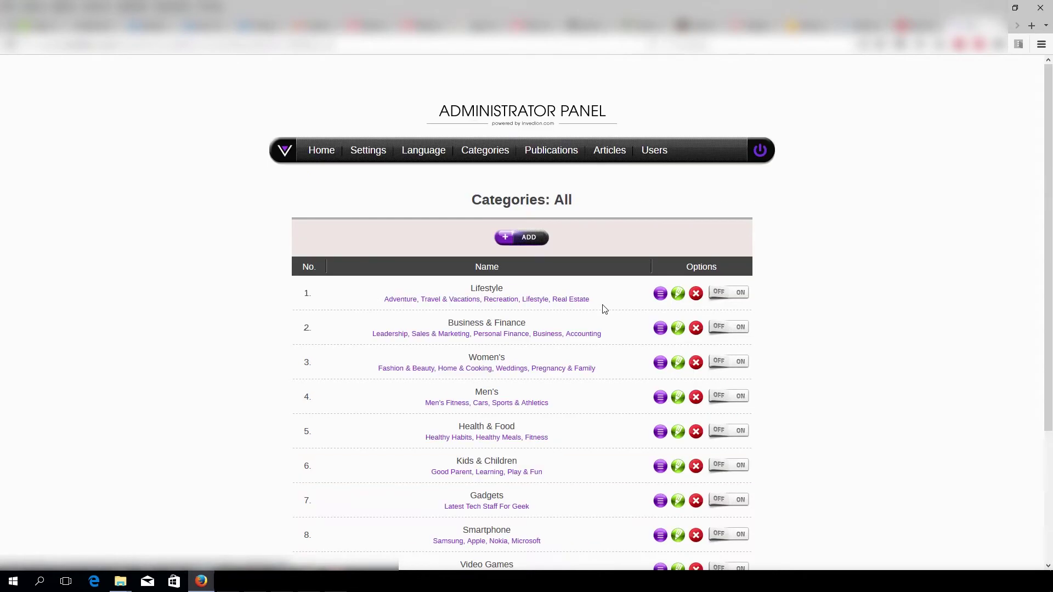
- Show the registered users, look at the second user's password change form, and leave it unsaved
left_click(650, 154)
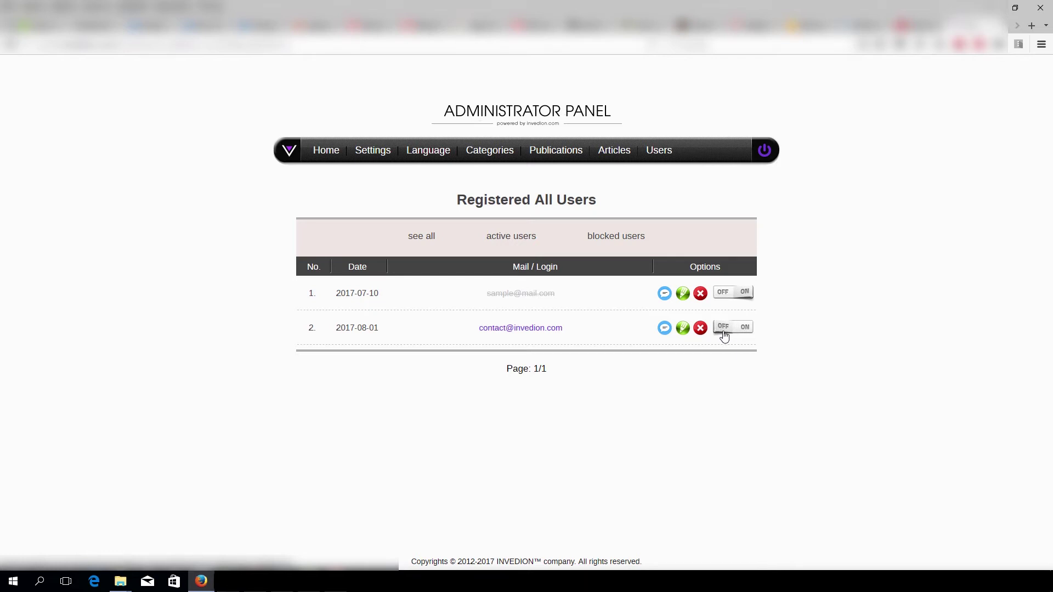
left_click(683, 329)
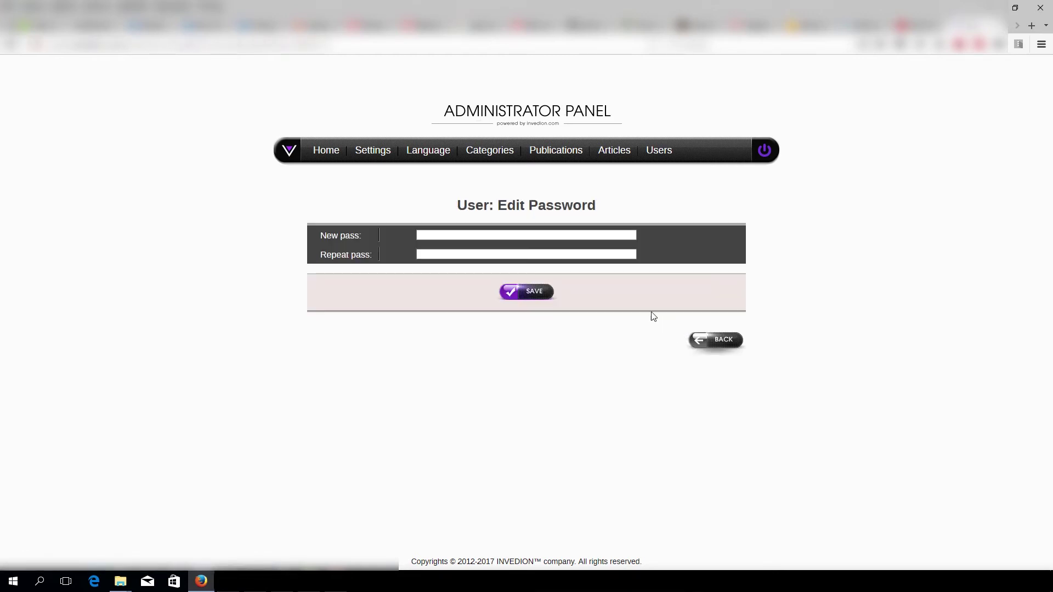
left_click(472, 236)
left_click(669, 255)
left_click(700, 331)
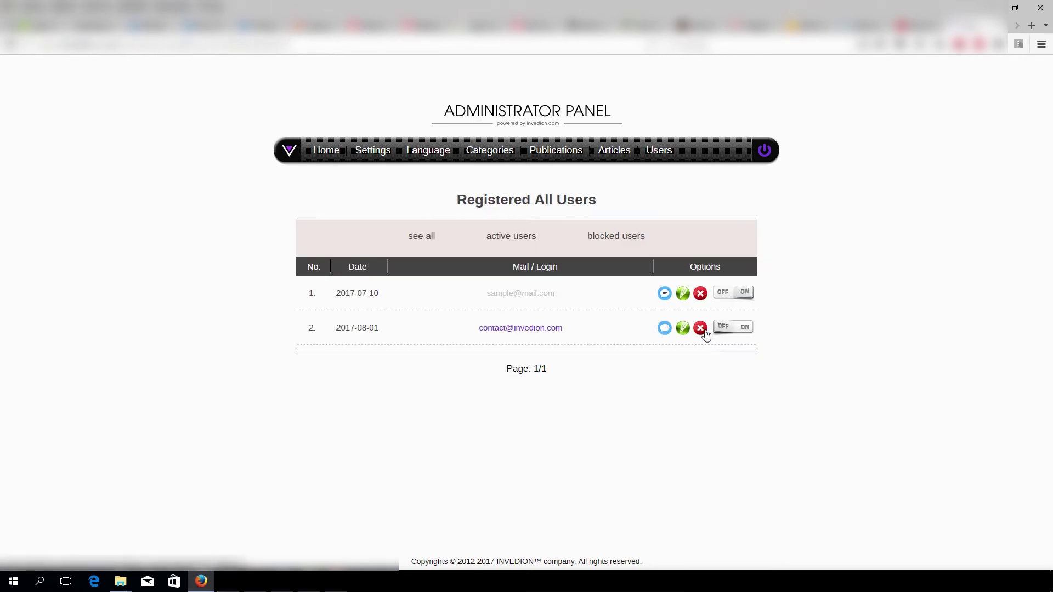
- Preview the message form for the second user without sending, then show the categories overview by language
left_click(664, 328)
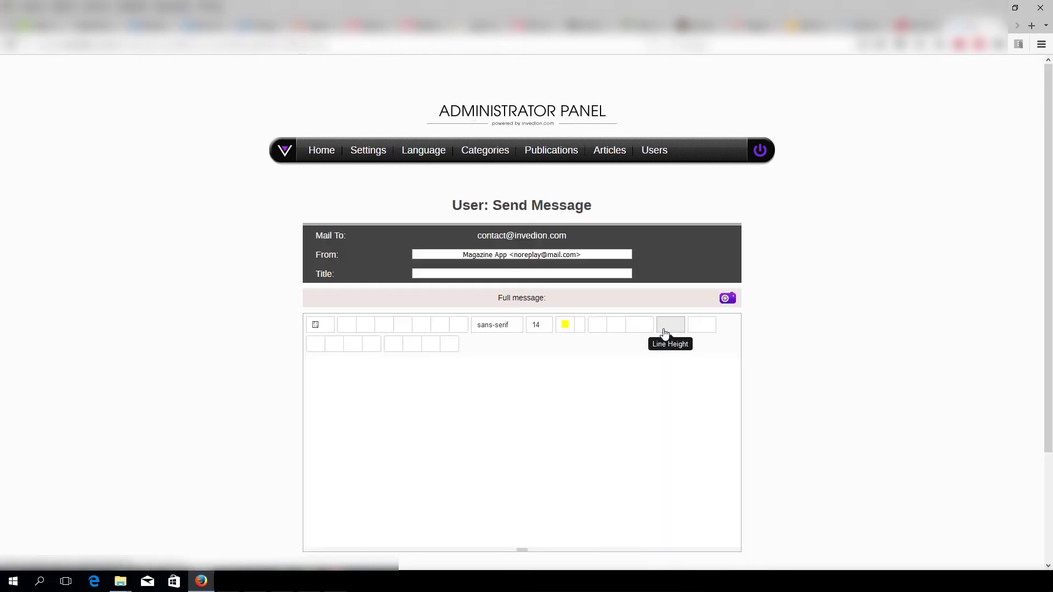
scroll(422, 278, "down", 3)
scroll(422, 278, "up", 3)
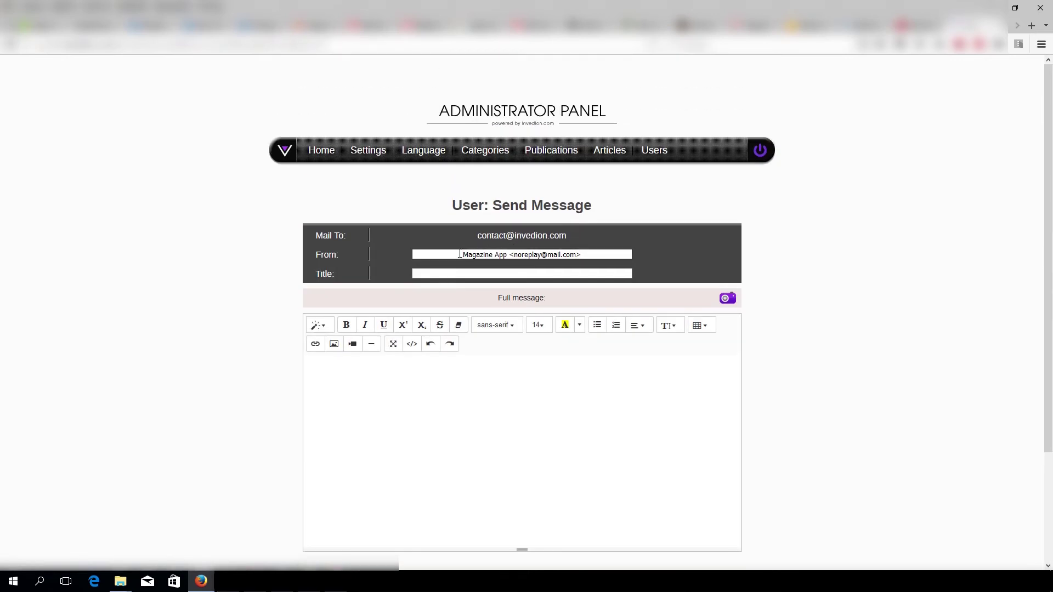
scroll(419, 287, "down", 3)
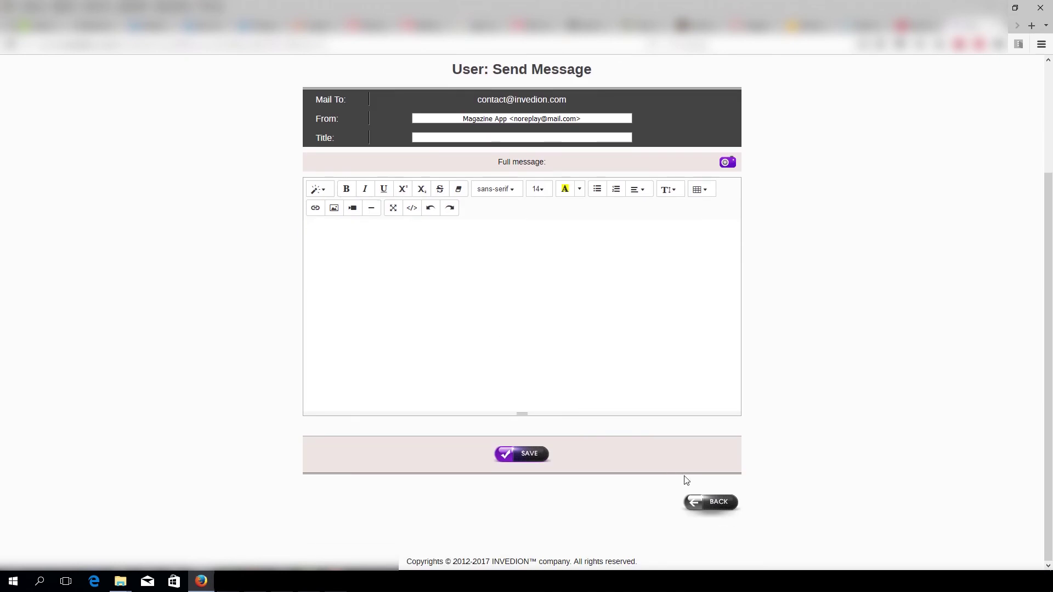
left_click(711, 502)
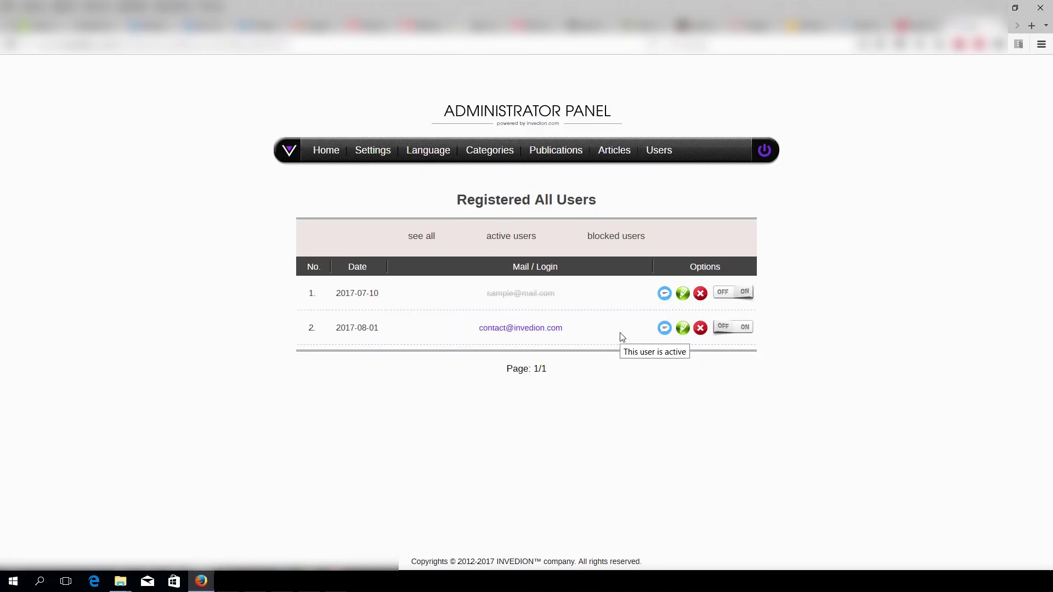
left_click(492, 151)
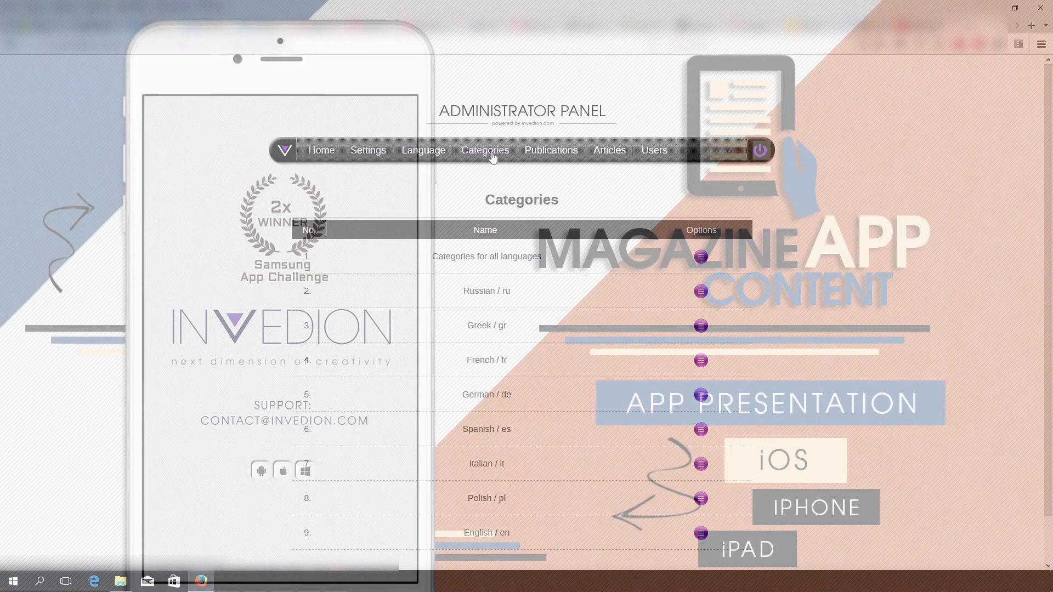